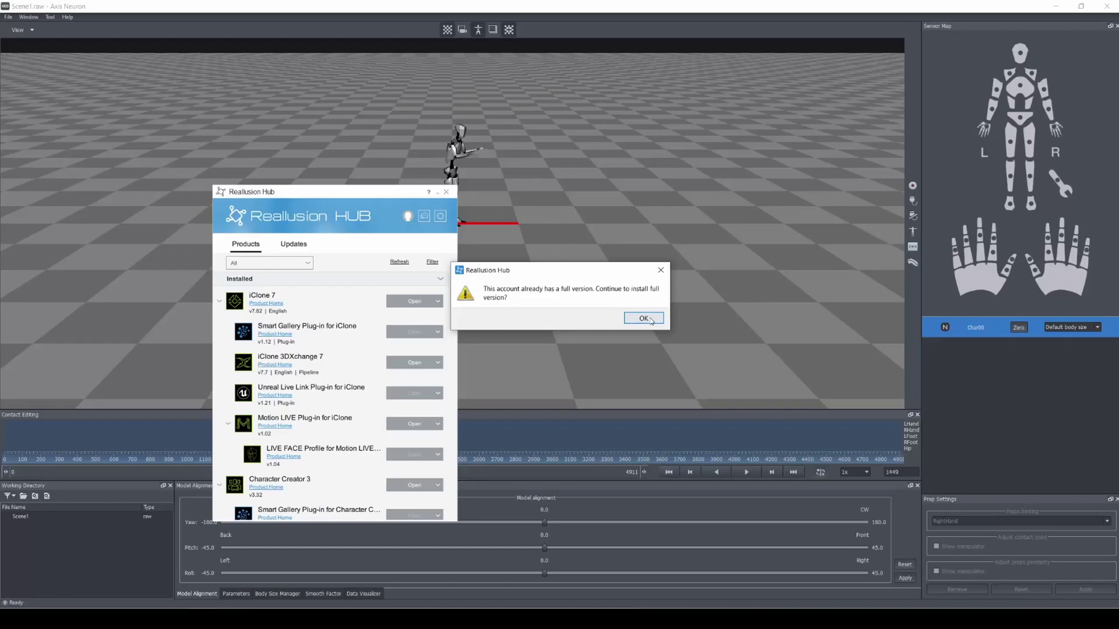
Step: Launch iClone 3DXchange 7 from Reallusion Hub, and close the hub and the 3DXchange welcome screen
click(642, 315)
drag(339, 189, 749, 136)
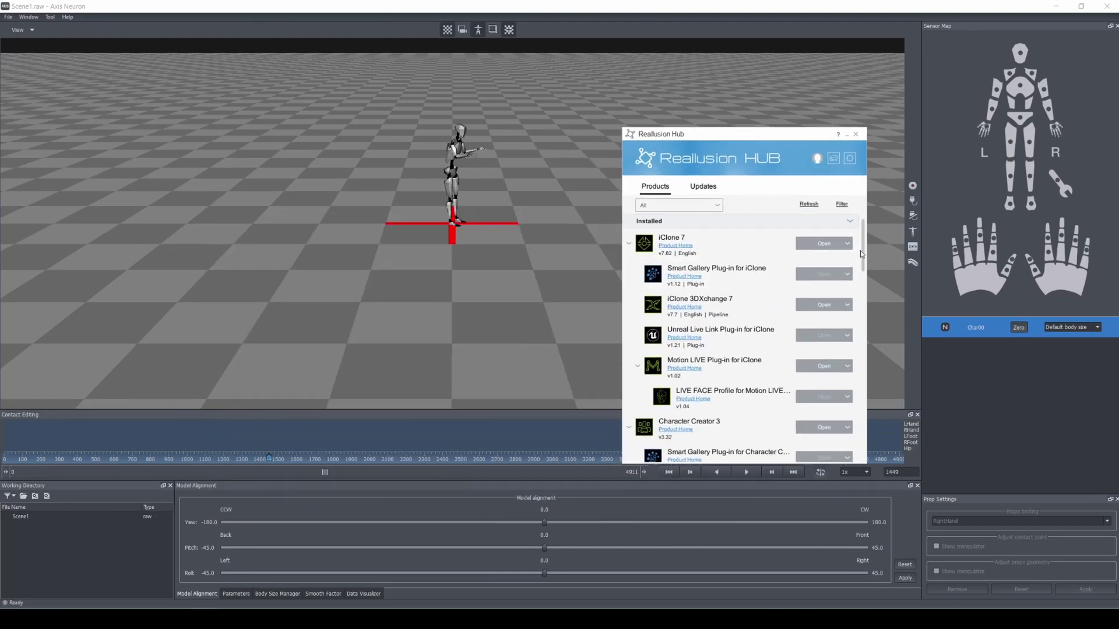
scroll(861, 255, down, 1)
scroll(723, 327, down, 1)
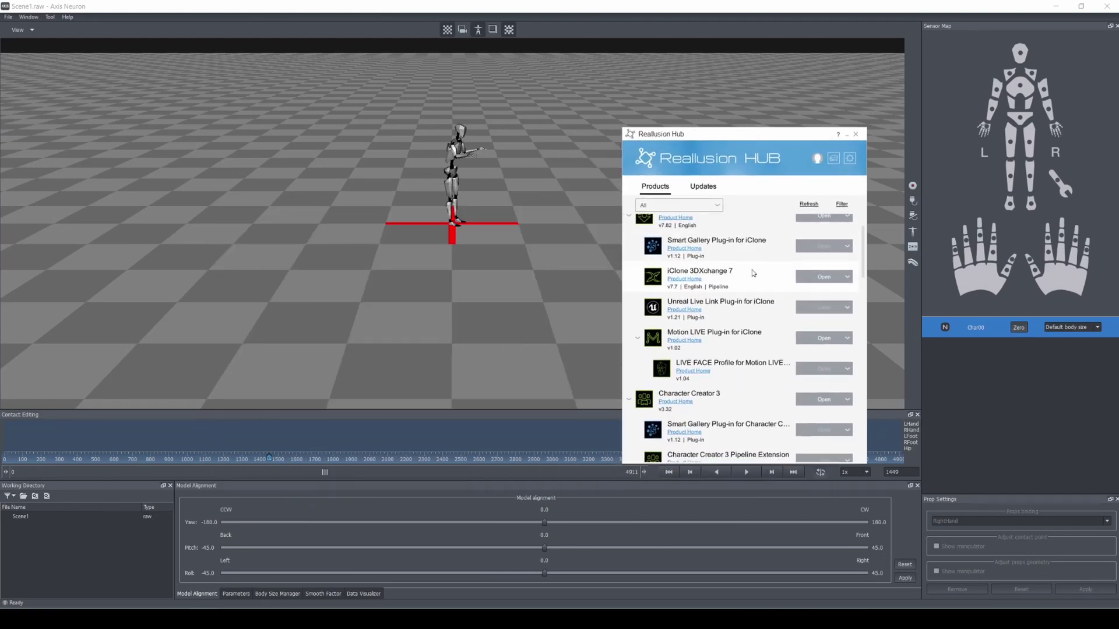
click(833, 284)
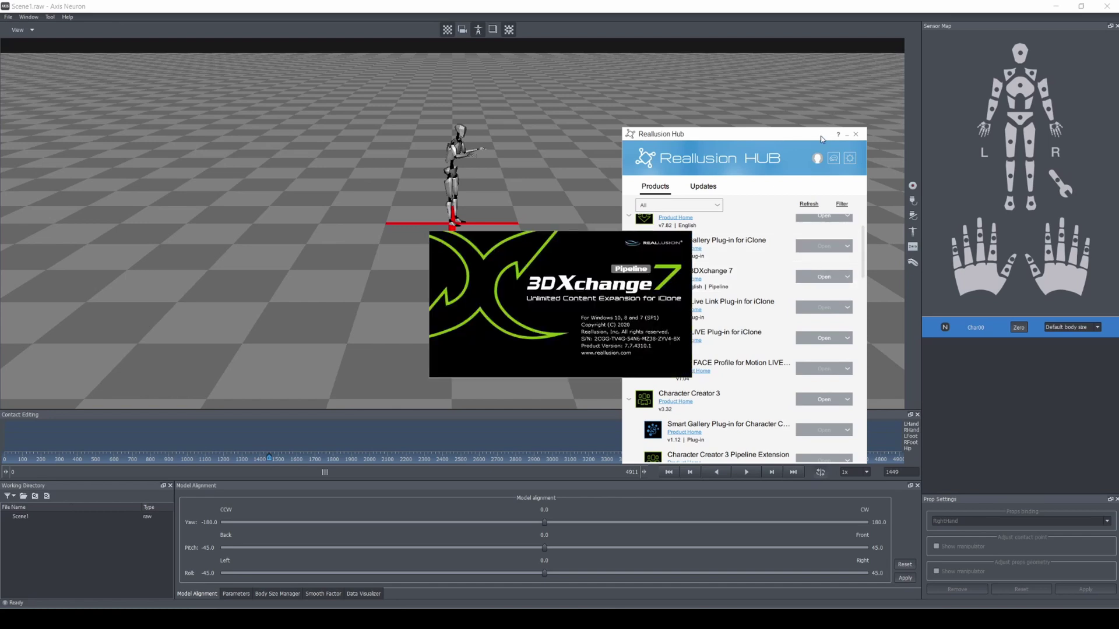
click(855, 134)
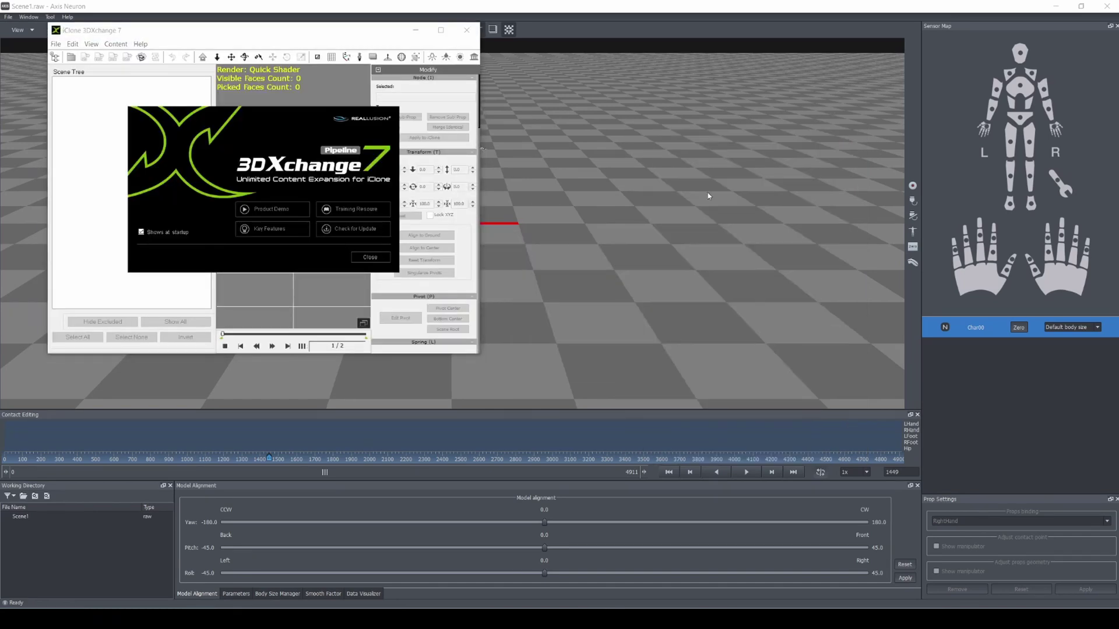
click(370, 257)
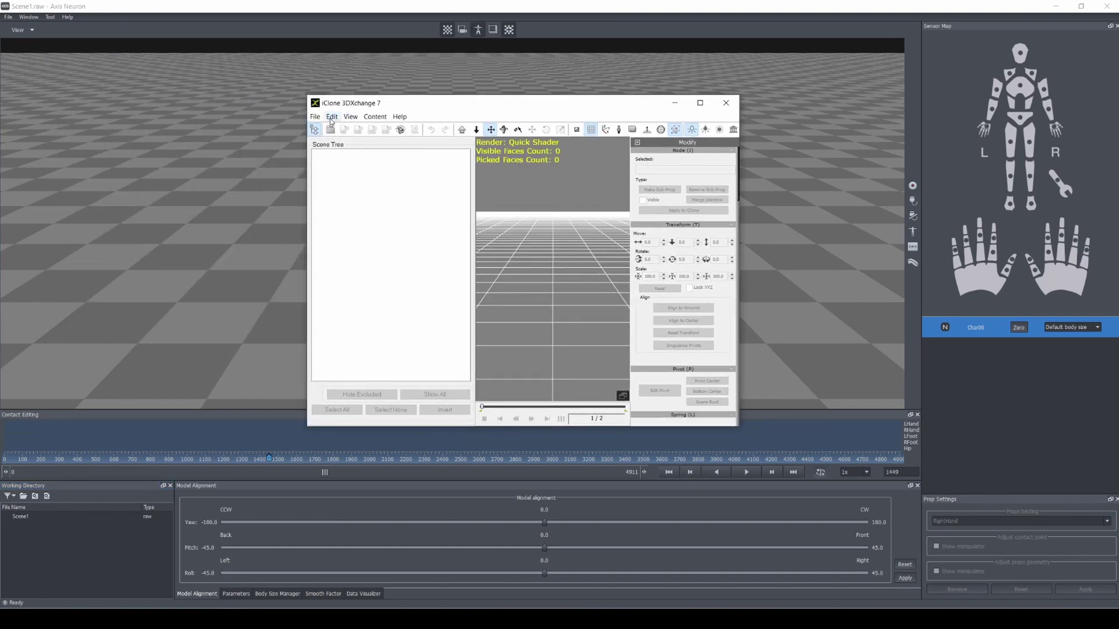
Step: In Axis Neuron, rewind Scene1 to frame 0 and configure a Processed BVH(*.bvh) export with a Head Frame T-pose
click(176, 10)
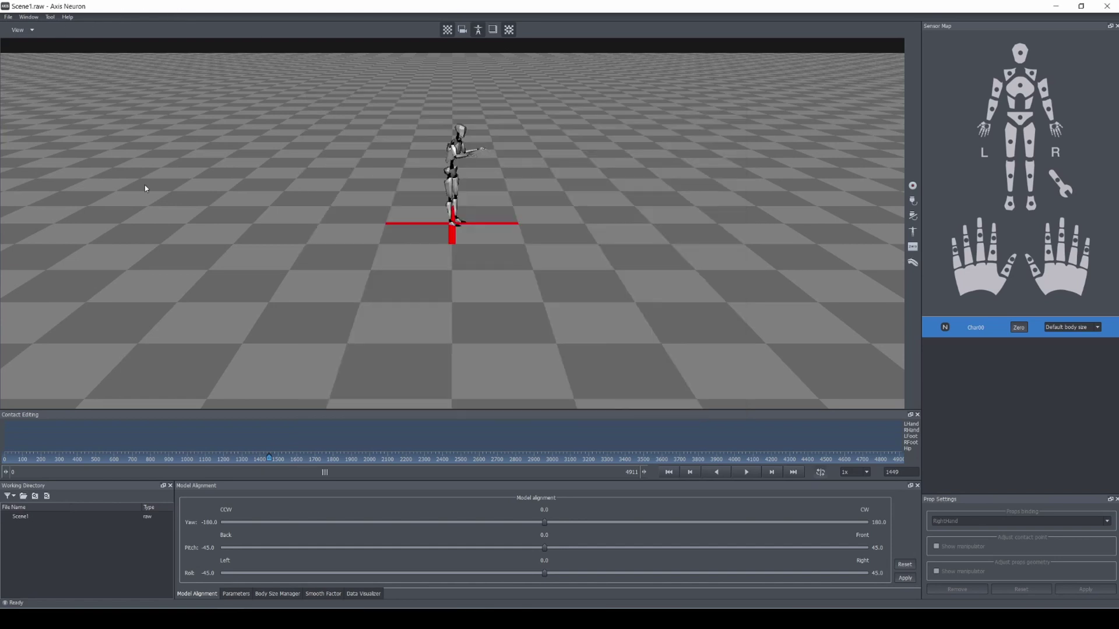
drag(269, 459, 2, 459)
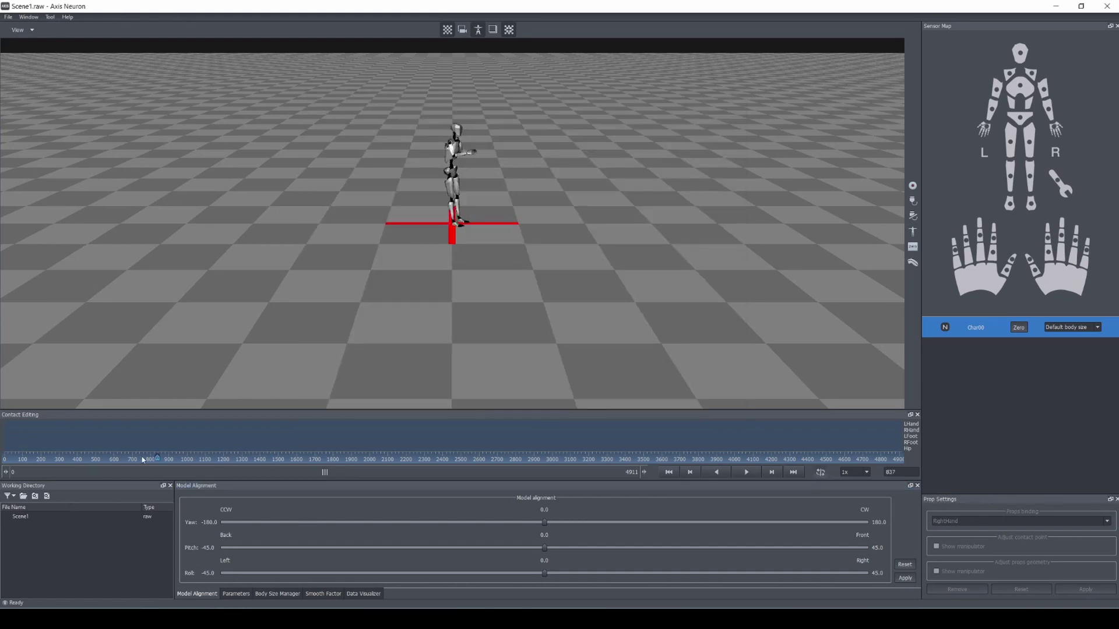
click(8, 16)
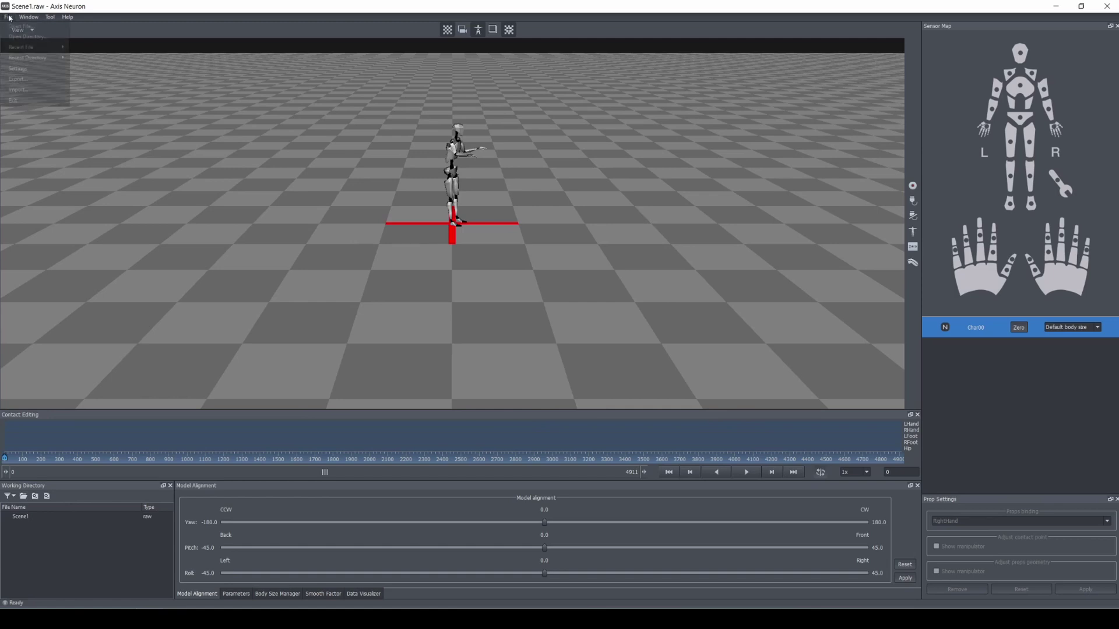
click(28, 83)
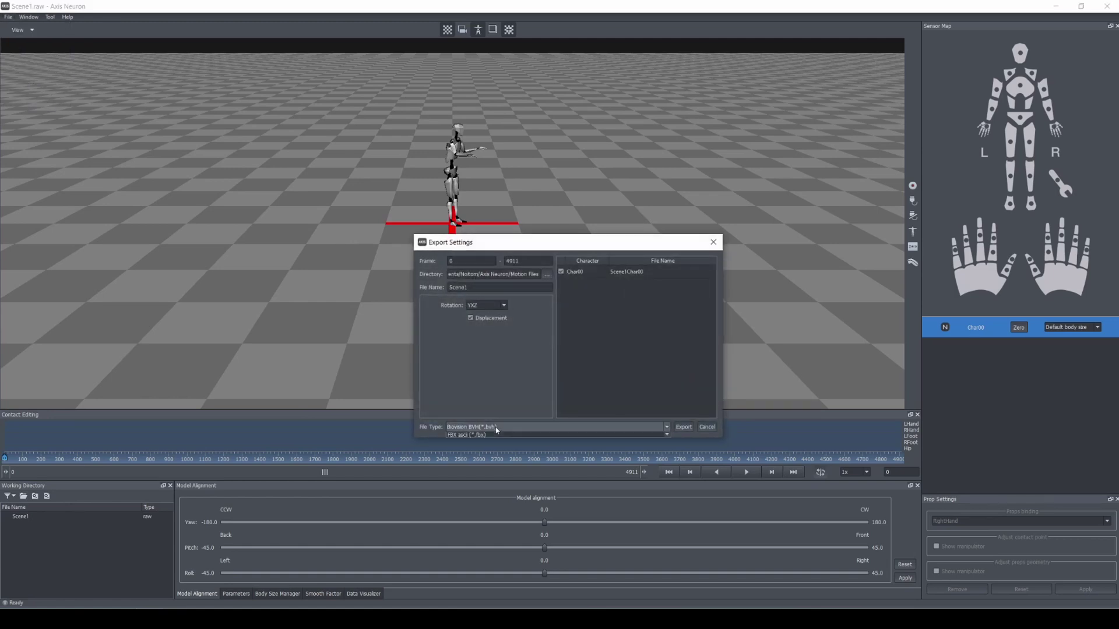
click(492, 428)
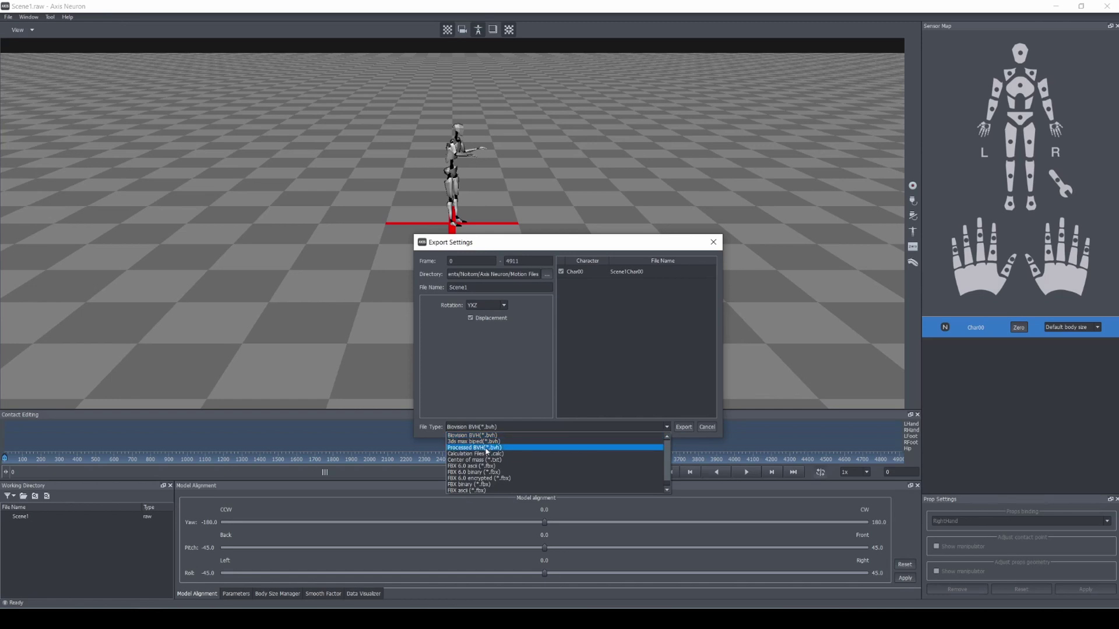
click(488, 449)
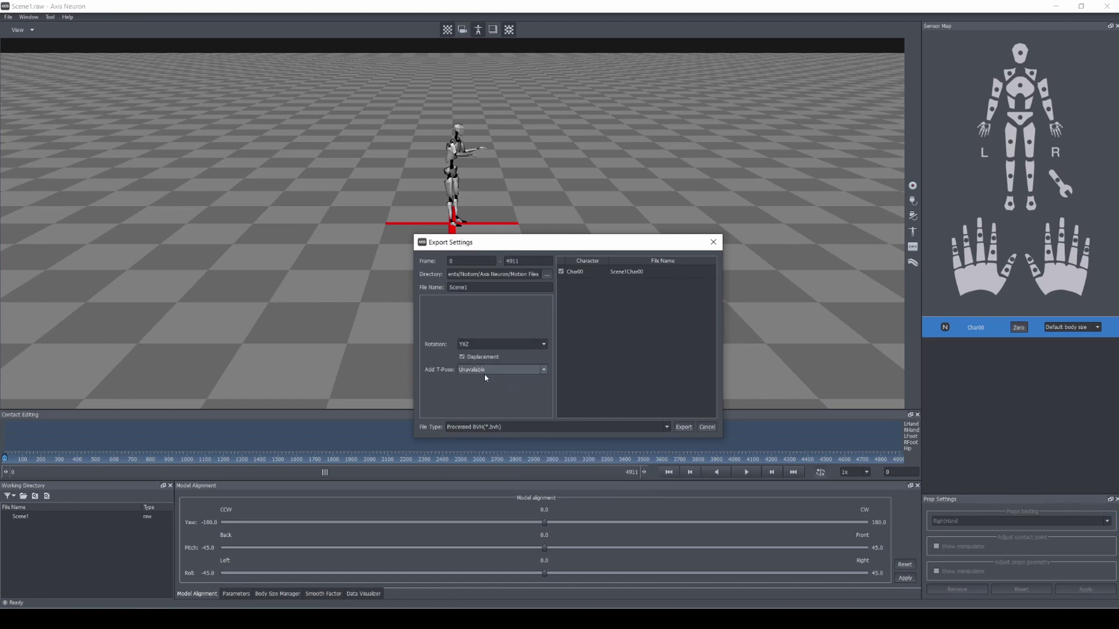
click(485, 373)
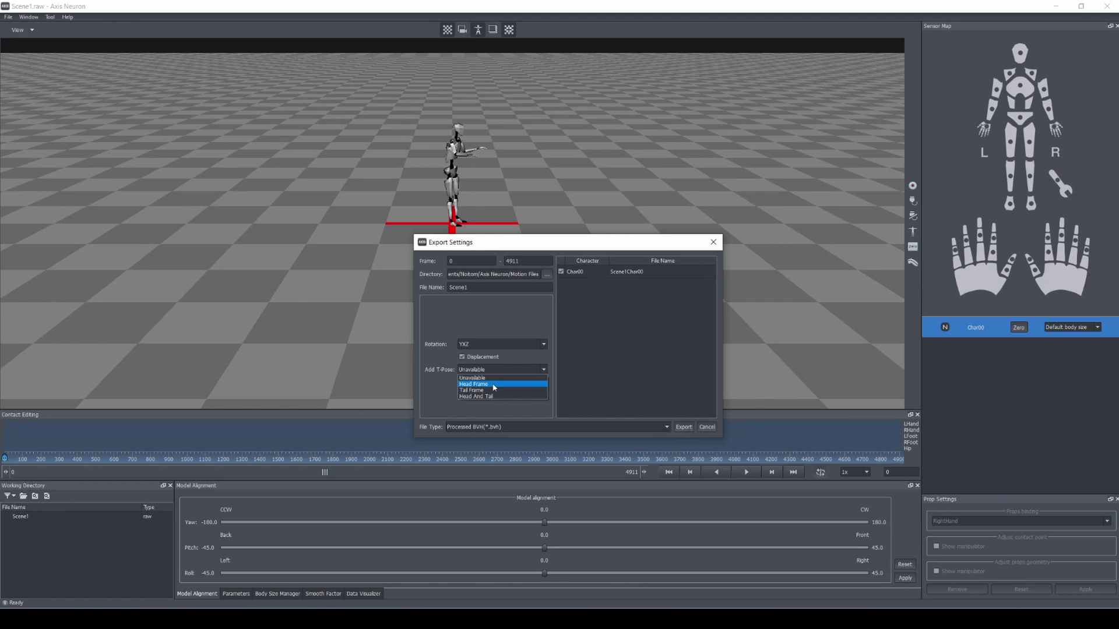
click(494, 386)
Step: Set the export directory to the tuttoiralg folder on the Desktop and export the Scene1 motion
click(547, 273)
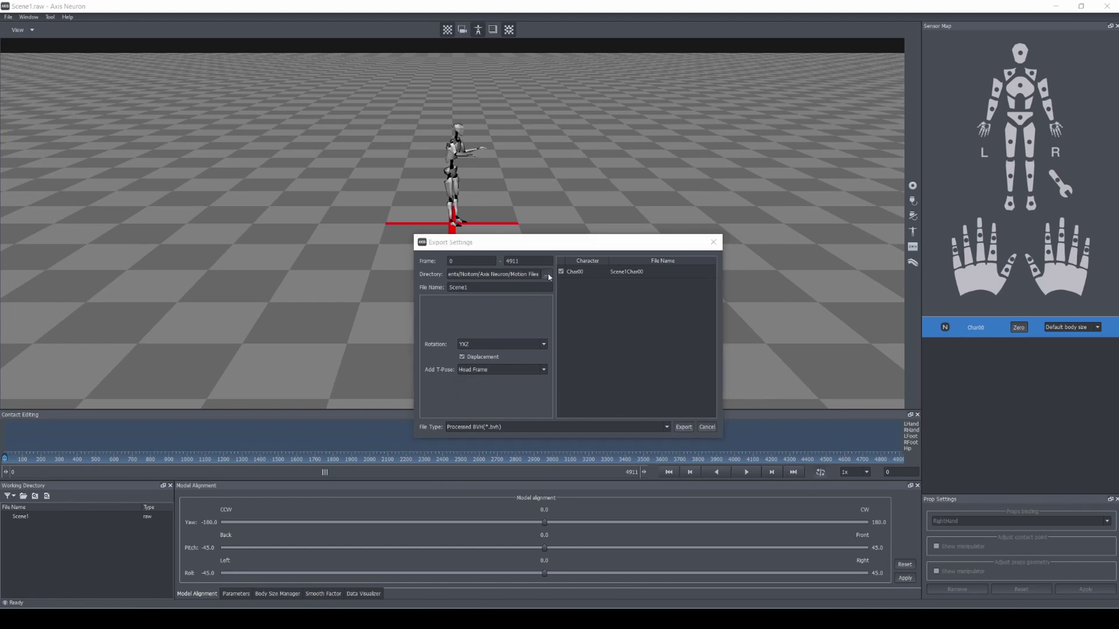
click(458, 400)
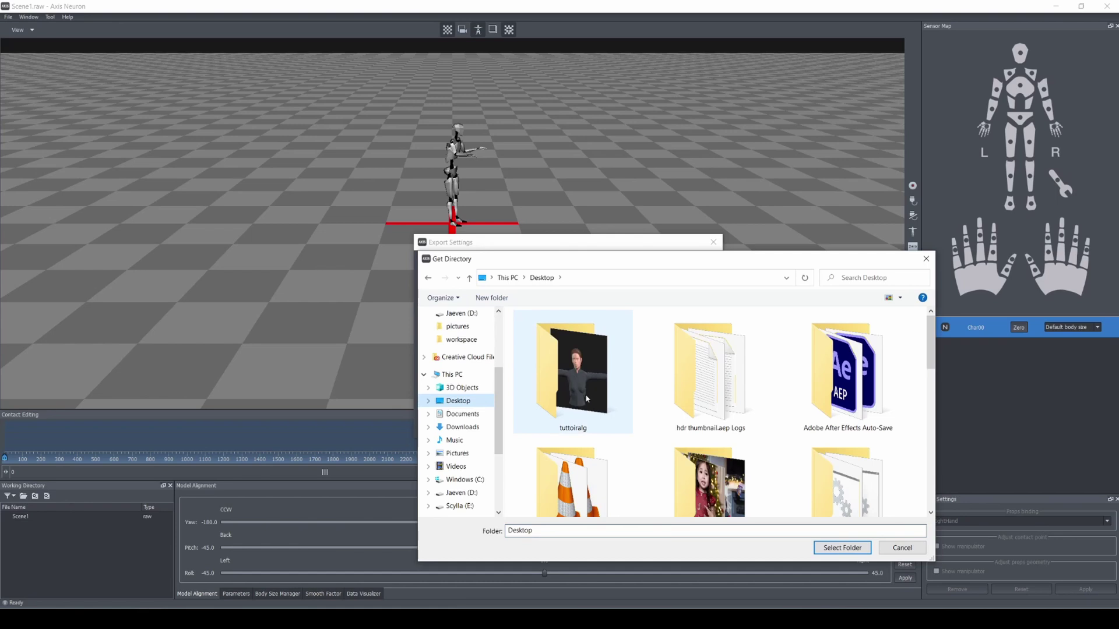
double_click(591, 401)
click(842, 548)
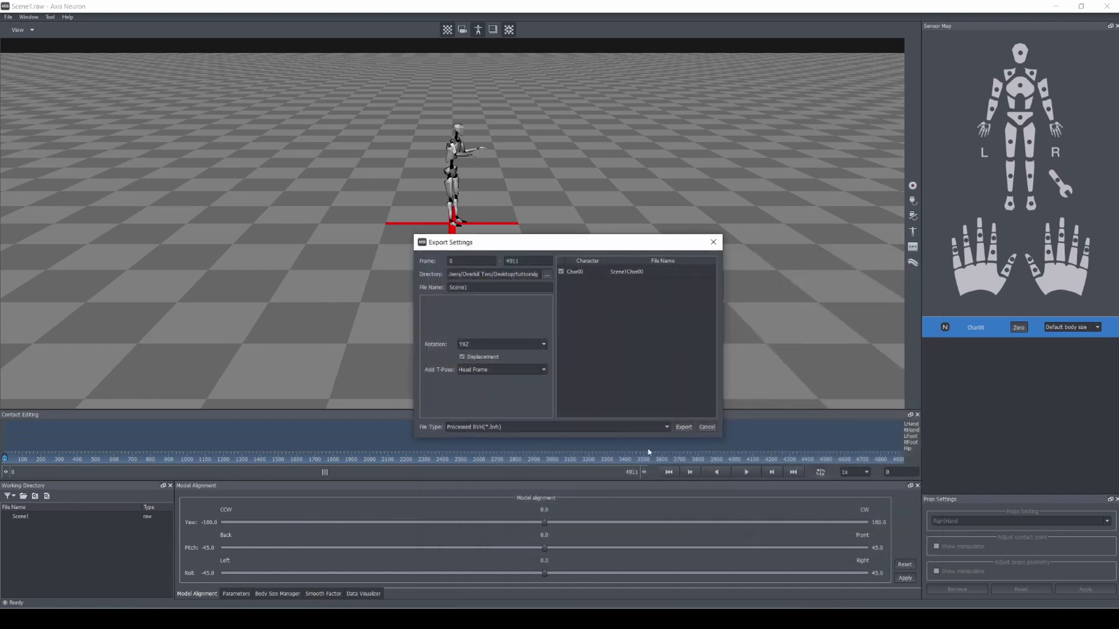
click(683, 427)
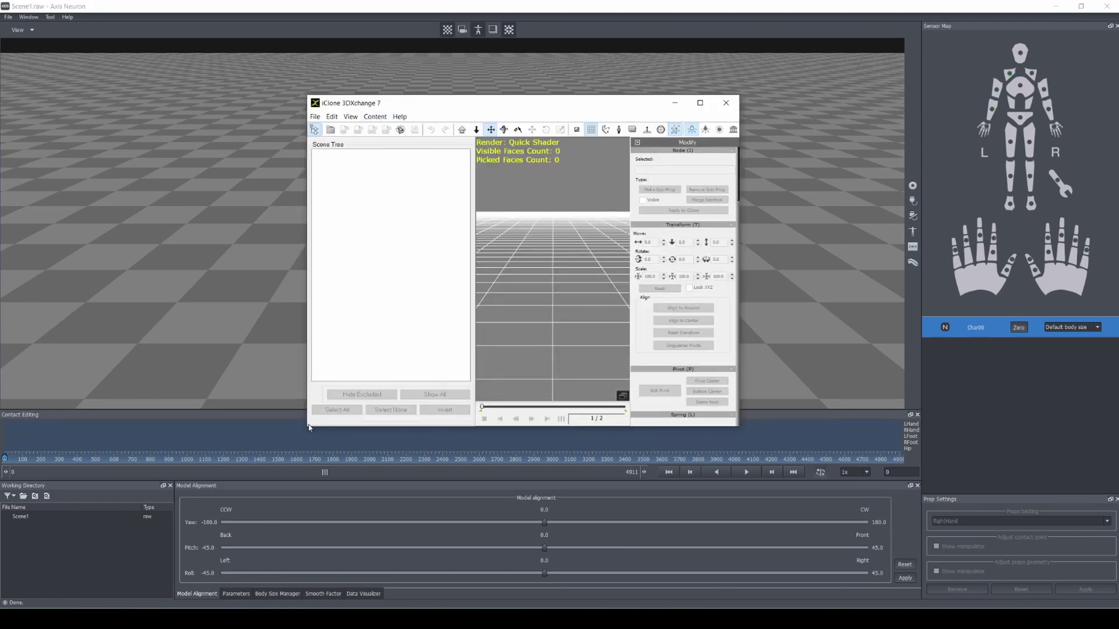
Step: Switch to iClone 3DXchange 7, import Scene1Char00.bvh from the Desktop's tuttoiralg folder and maximize the window
drag(306, 426, 23, 426)
click(30, 98)
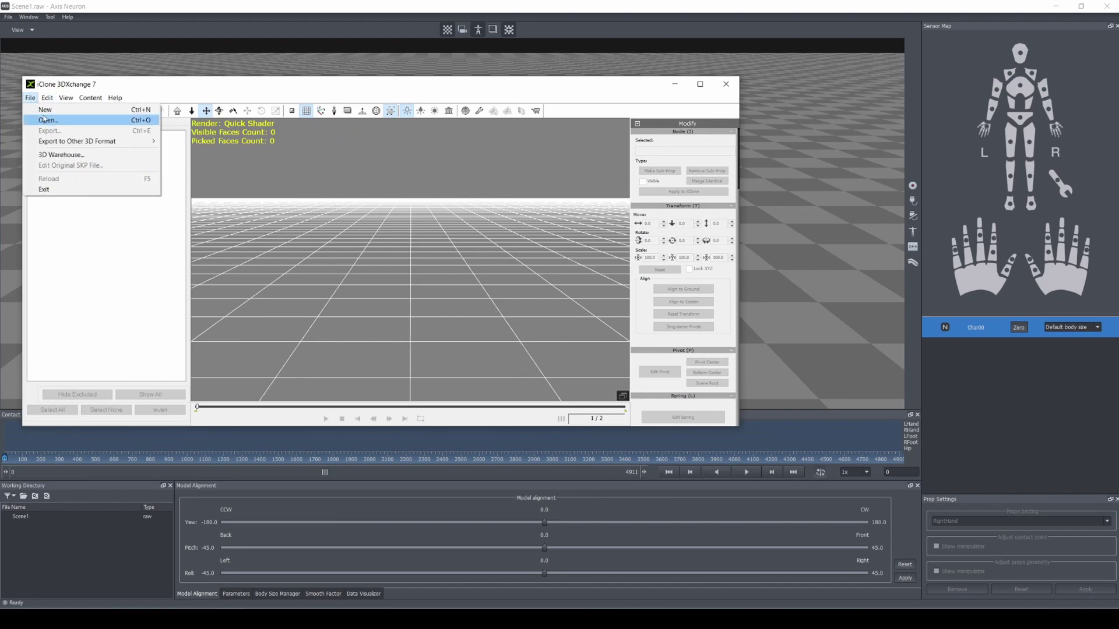
click(47, 120)
click(248, 216)
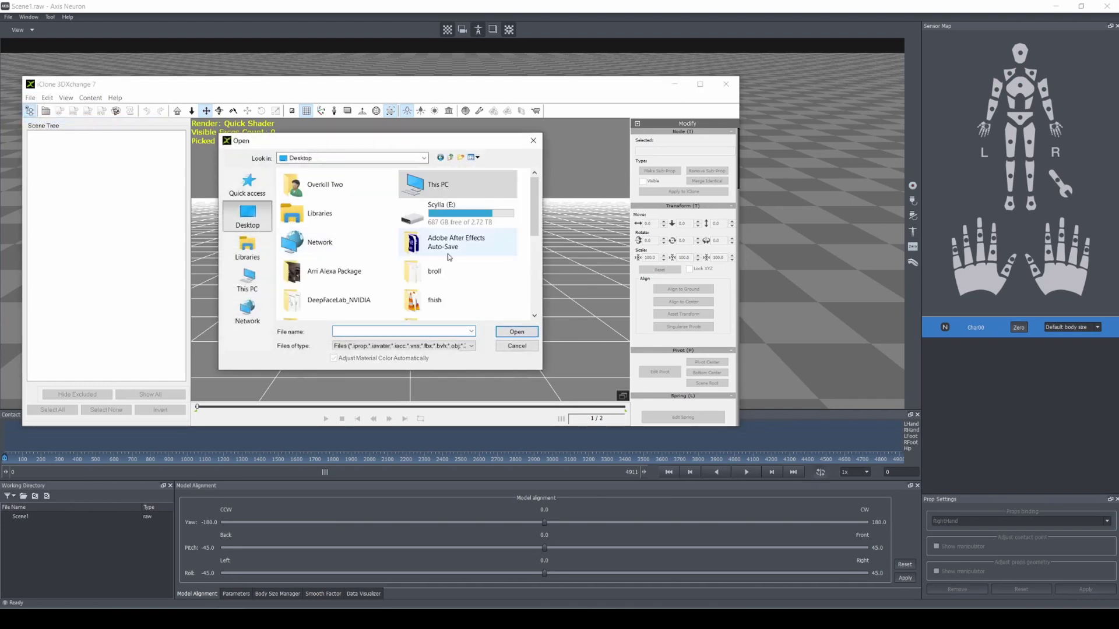
scroll(449, 261, down, 5)
double_click(441, 279)
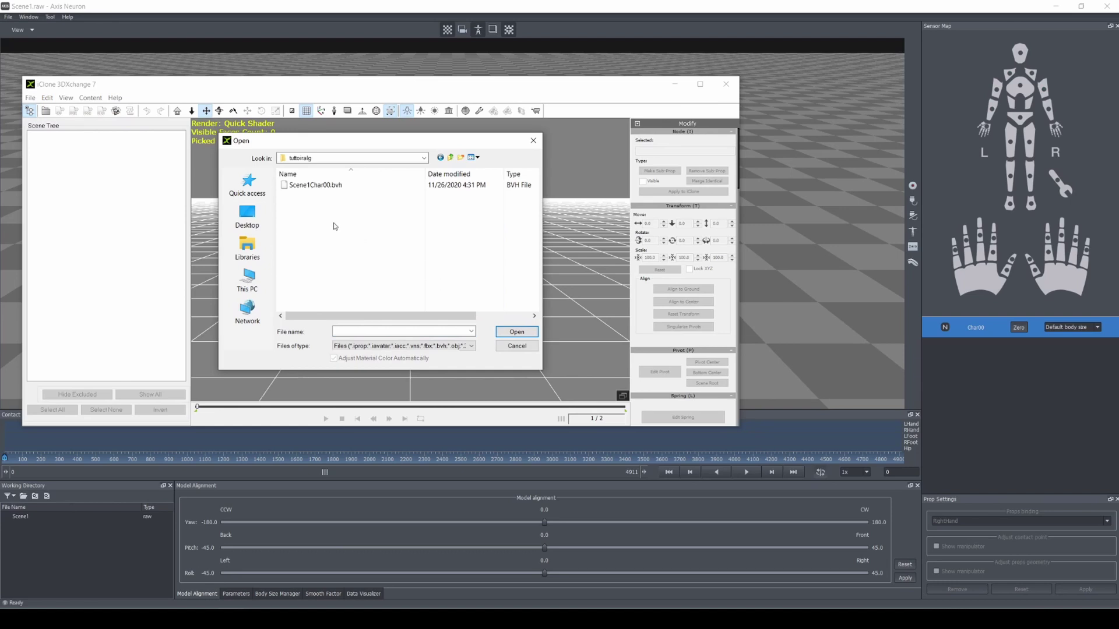
double_click(316, 186)
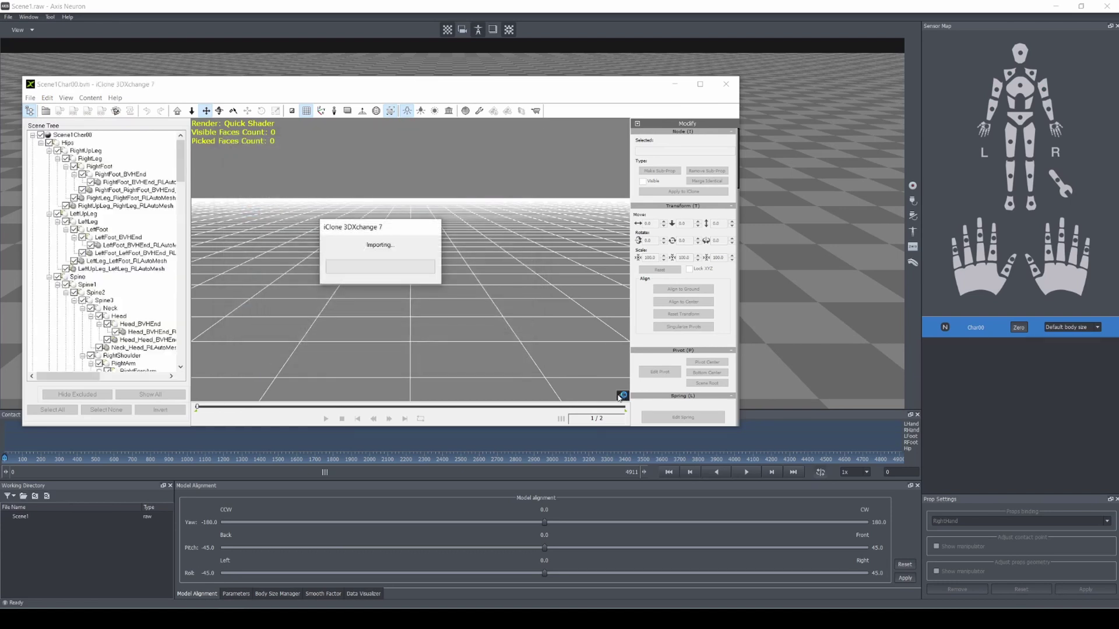
click(700, 85)
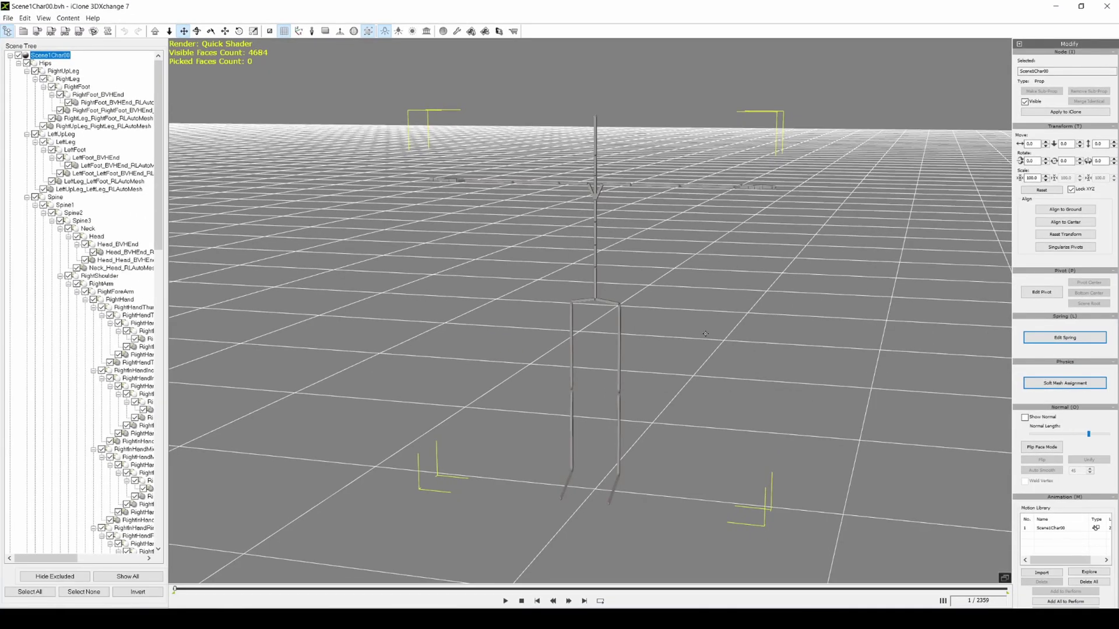
Step: Start converting the imported skeleton to a non-standard character and map its bones with the Maya Human IK preset
drag(1061, 446, 1058, 282)
scroll(1025, 478, down, 5)
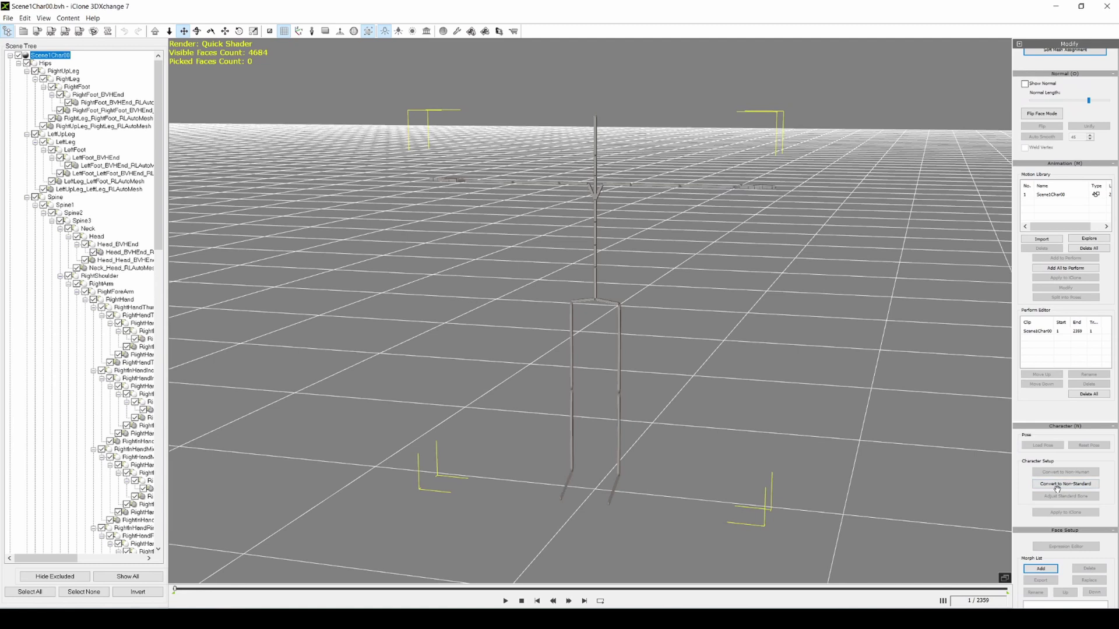
click(1061, 486)
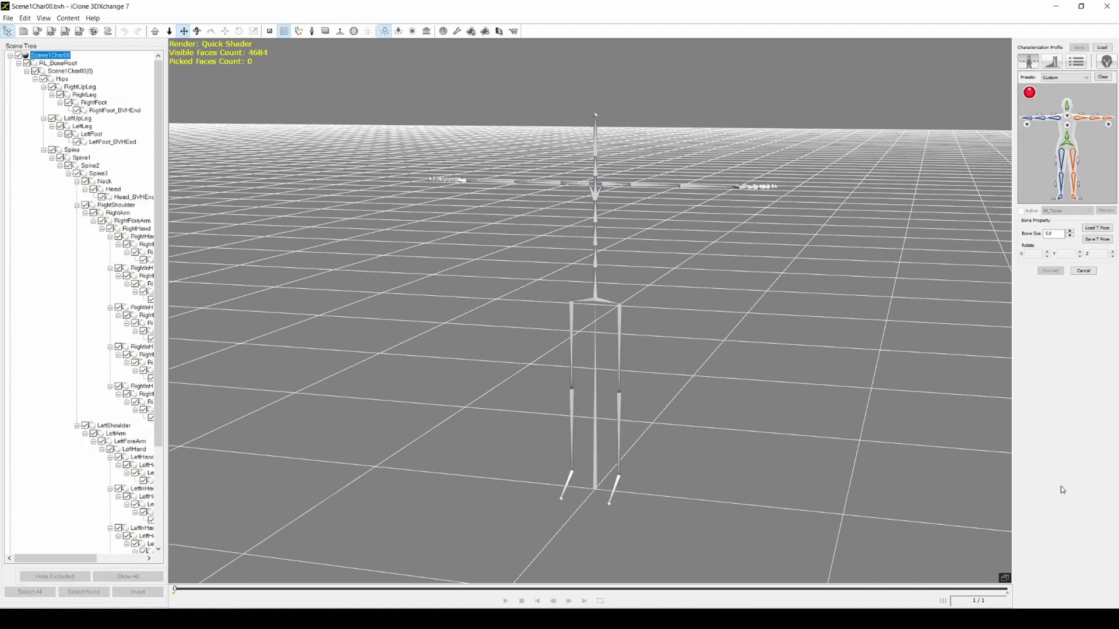
click(1066, 77)
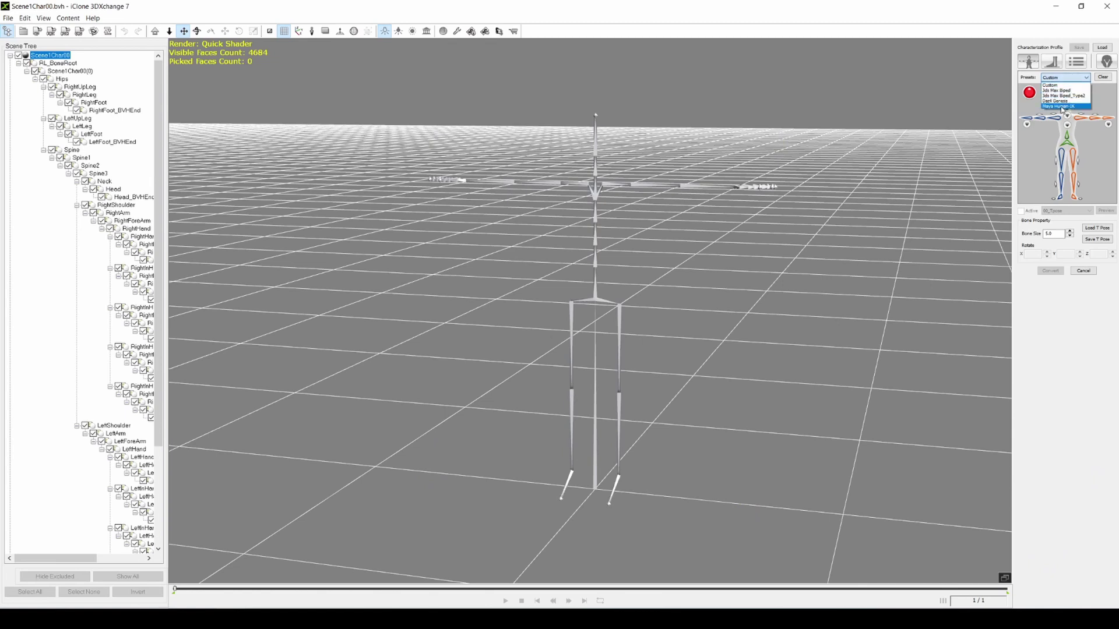
click(1064, 107)
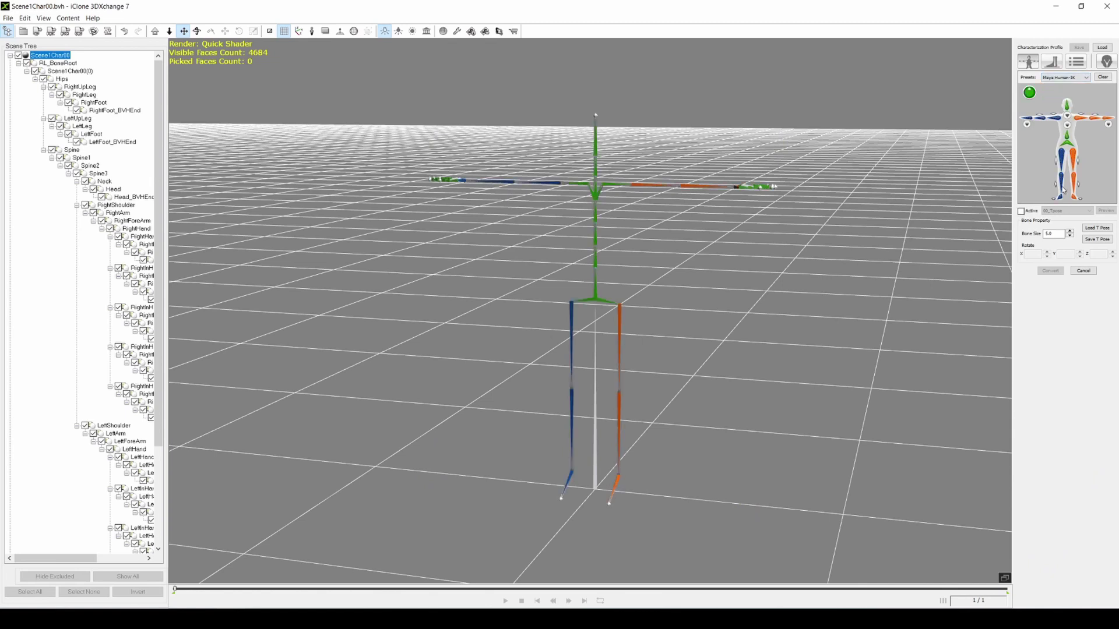
Step: Activate the characterization profile with the 00_Tpose motion and convert the skeleton
click(1021, 211)
click(1074, 212)
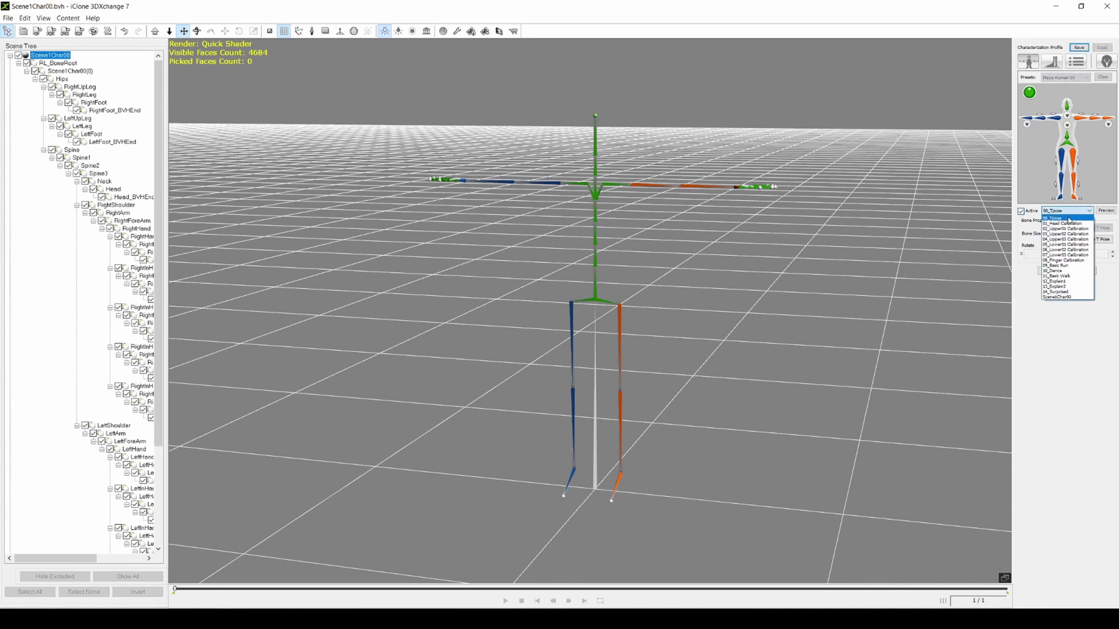
click(1059, 219)
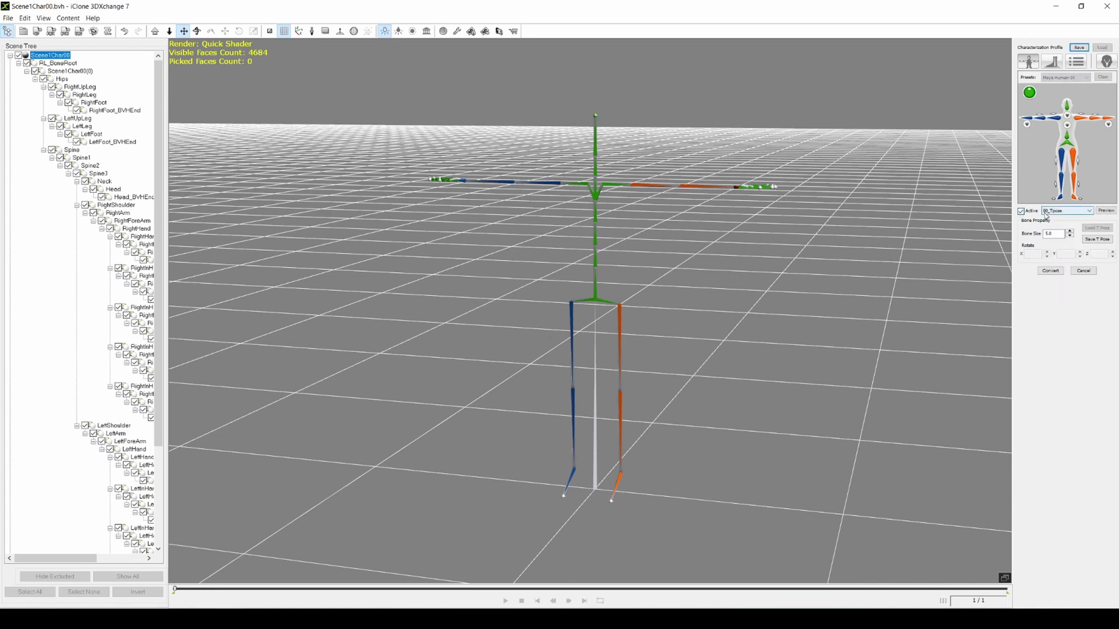
click(1052, 271)
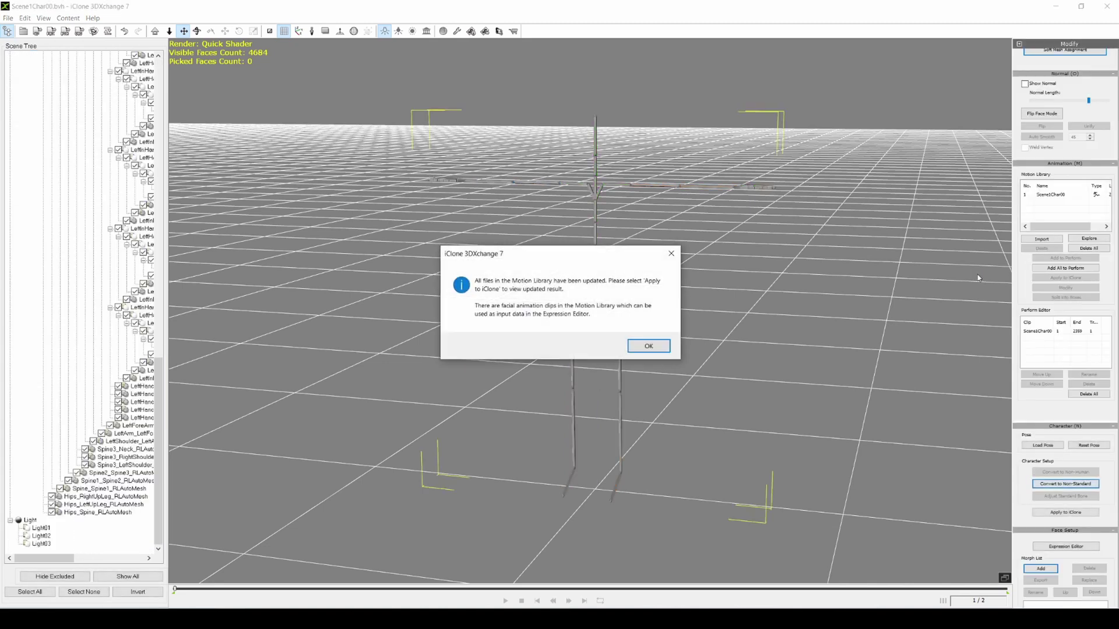
click(649, 347)
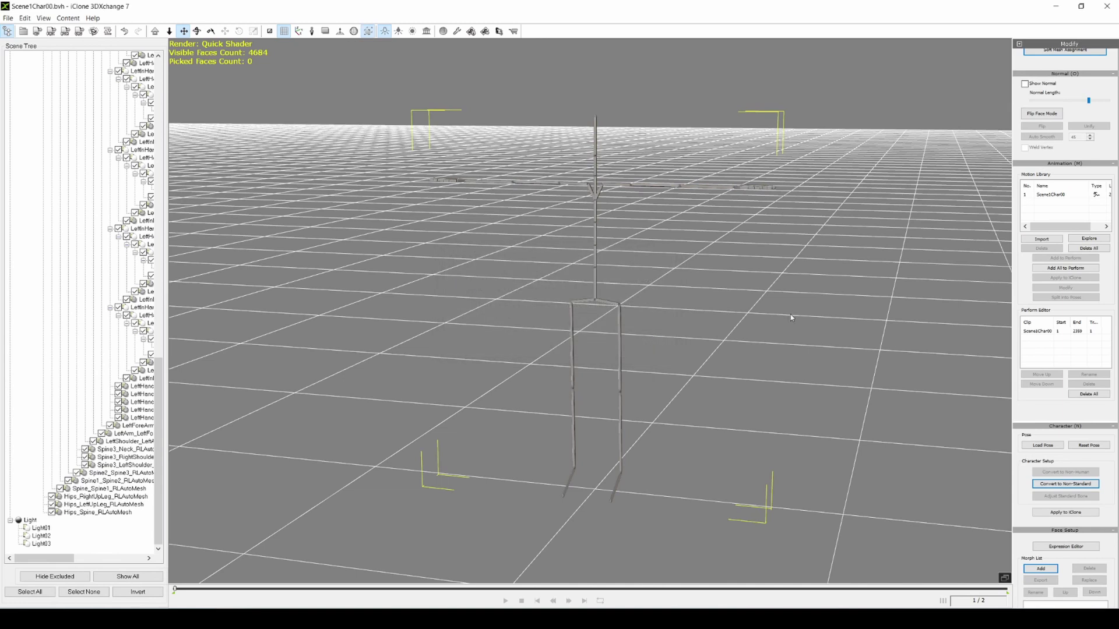
Step: Apply the Scene1Char00 clip from the Motion Library to iClone
scroll(1027, 346, up, 5)
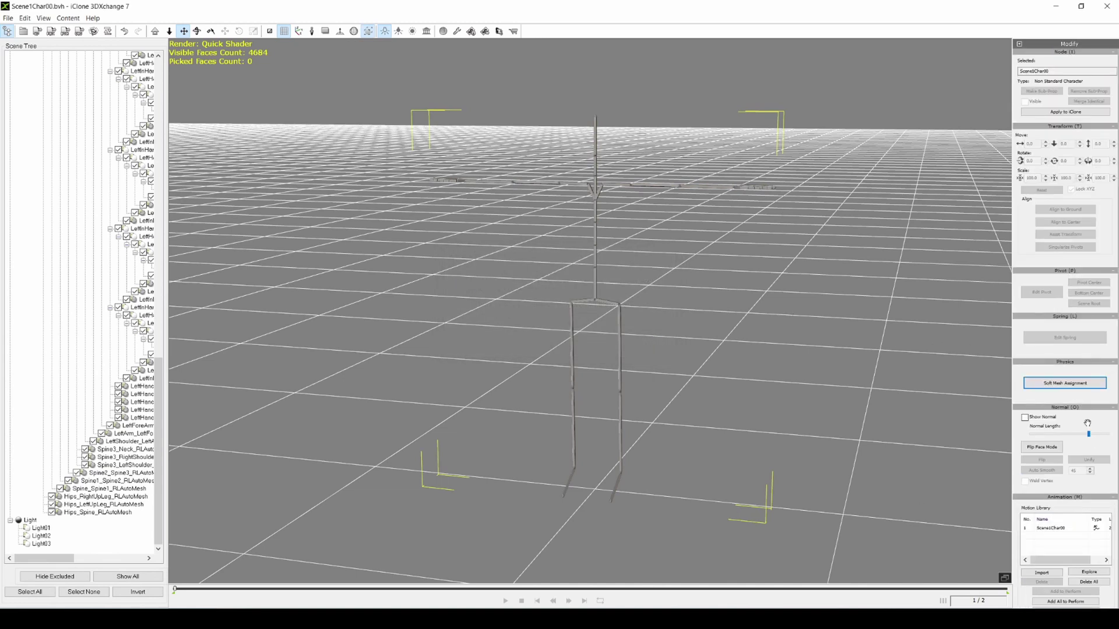
drag(1087, 422, 1085, 279)
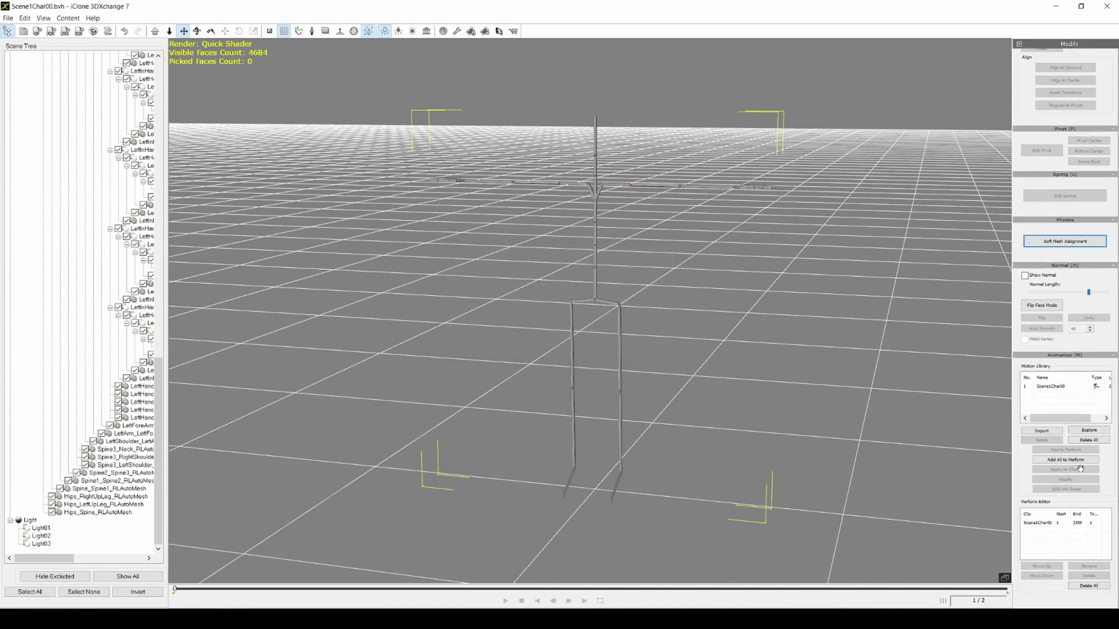
click(1048, 388)
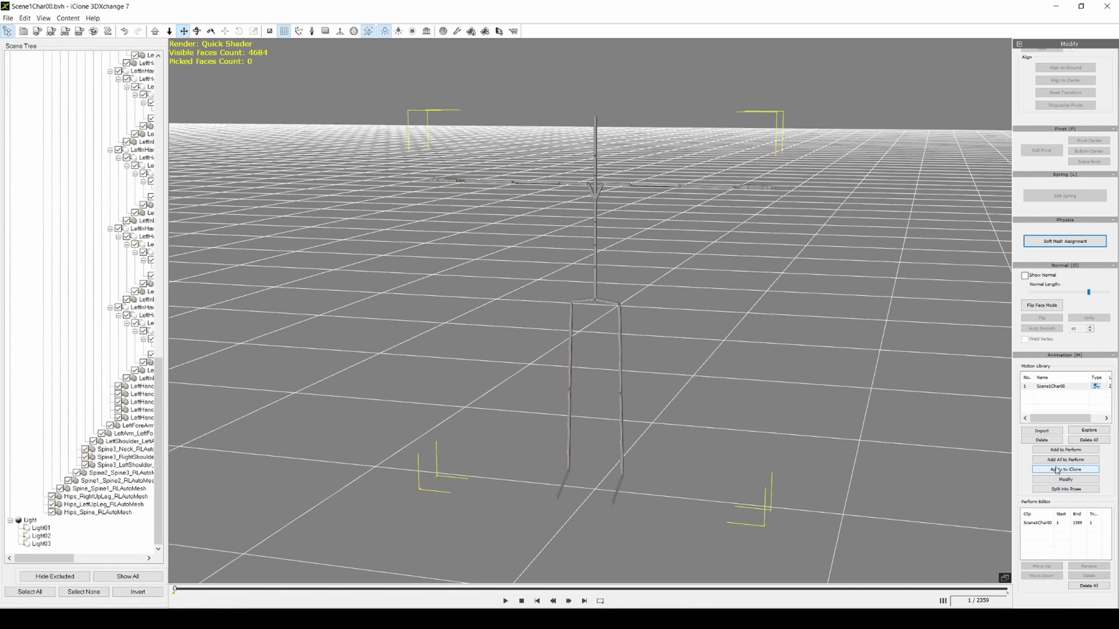
click(1059, 470)
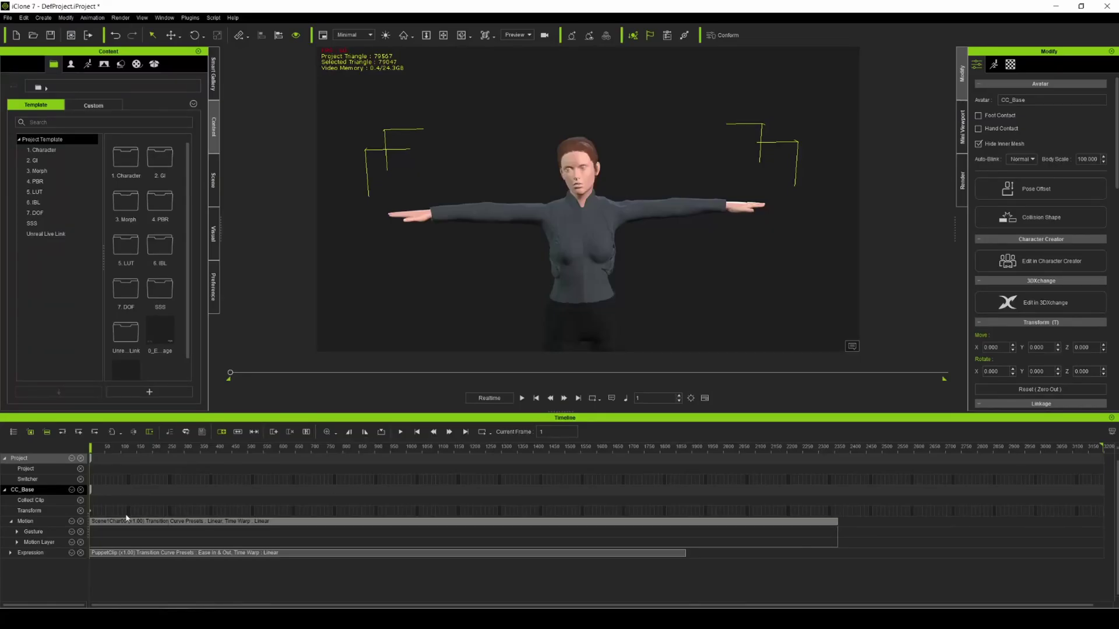
Step: Play the Scene1Char00 motion on the CC_Base character in iClone 7 to check it, and stop playback
click(522, 398)
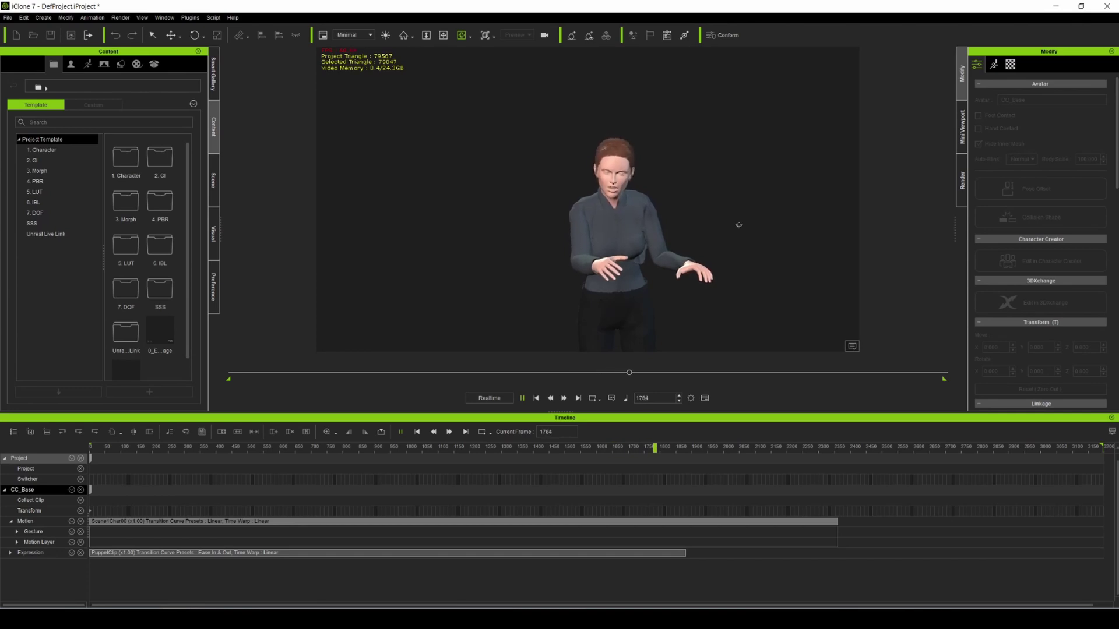
key(space)
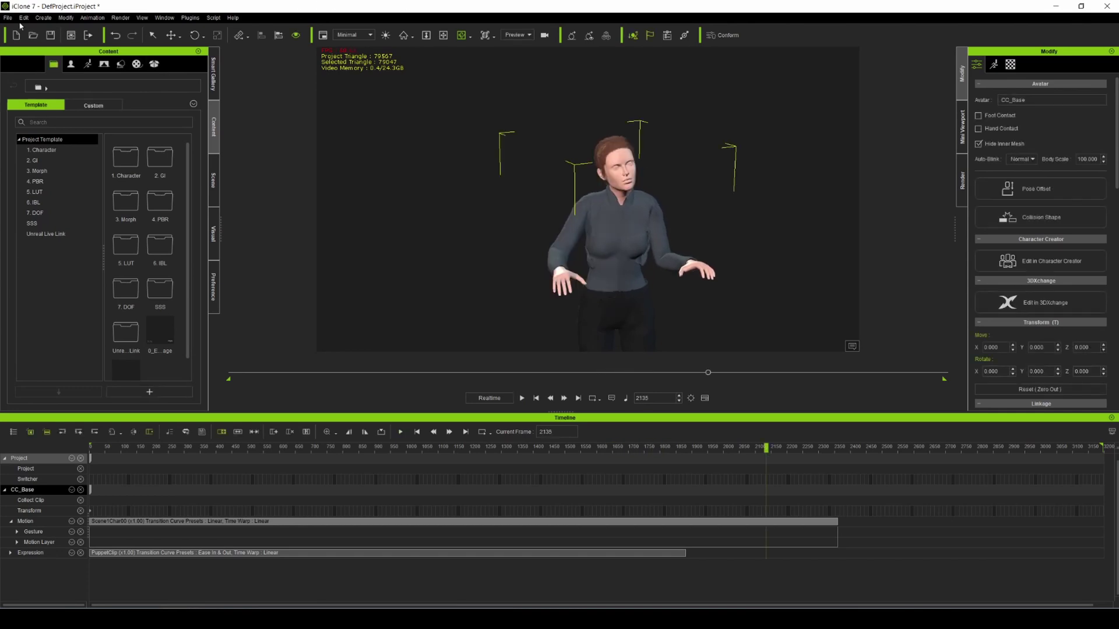
Step: Review the installed iClone plug-ins in Reallusion Hub and the interrogation room level in Unreal Editor
click(9, 18)
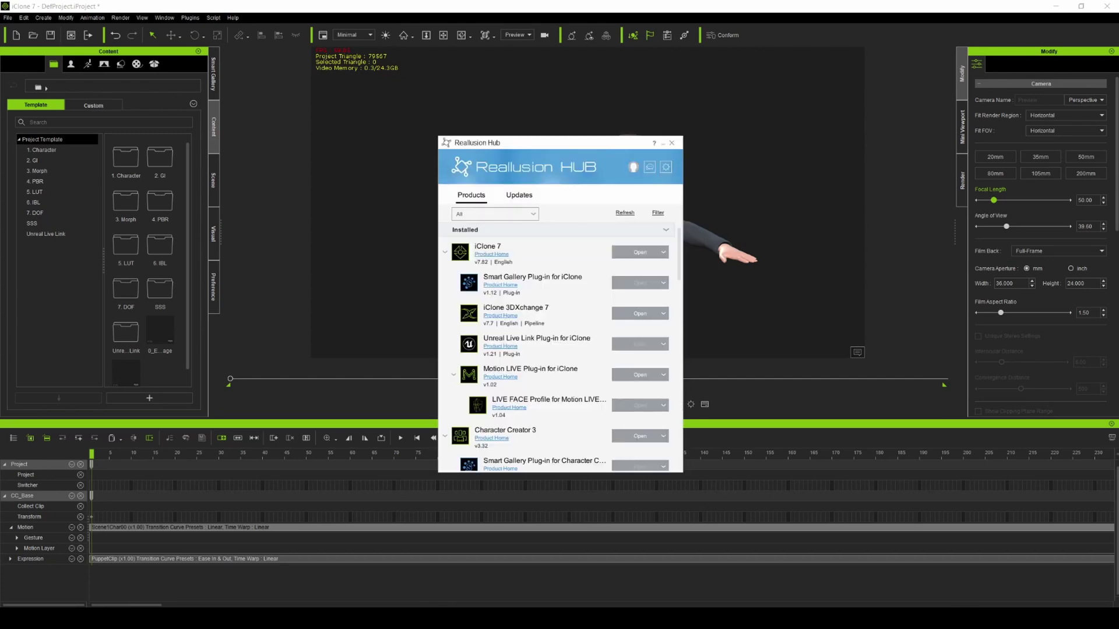
drag(523, 141, 550, 137)
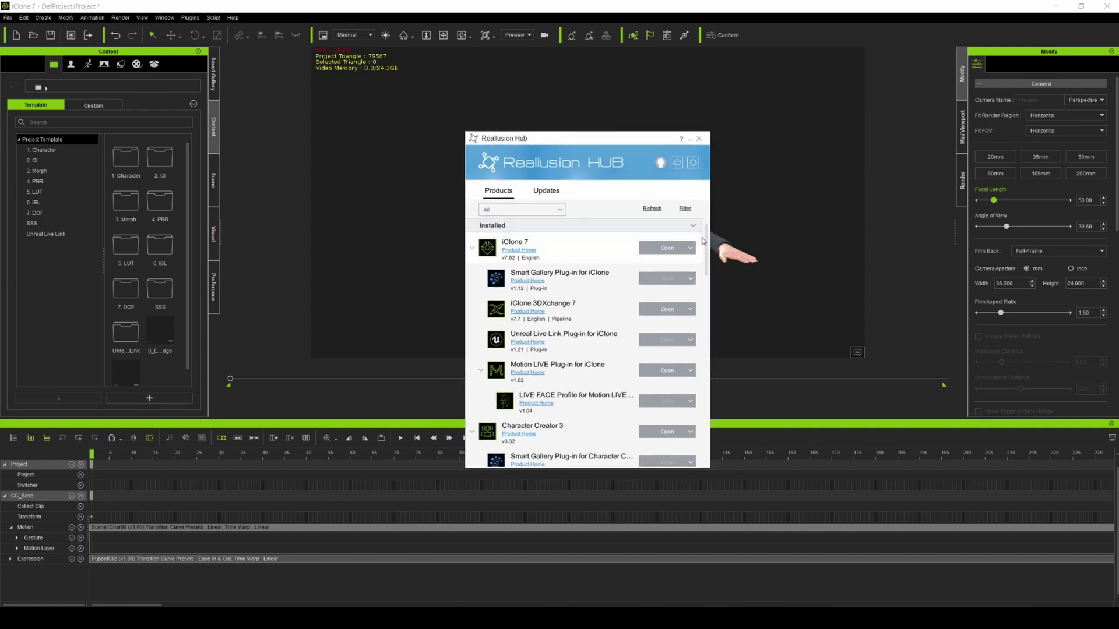
scroll(707, 249, down, 1)
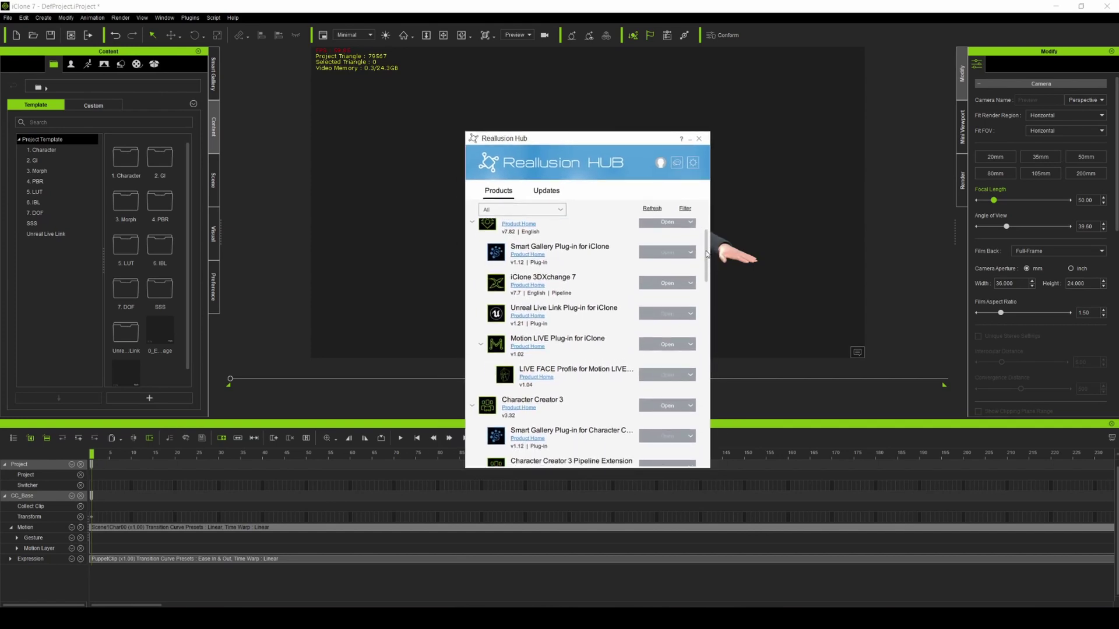
scroll(706, 250, up, 1)
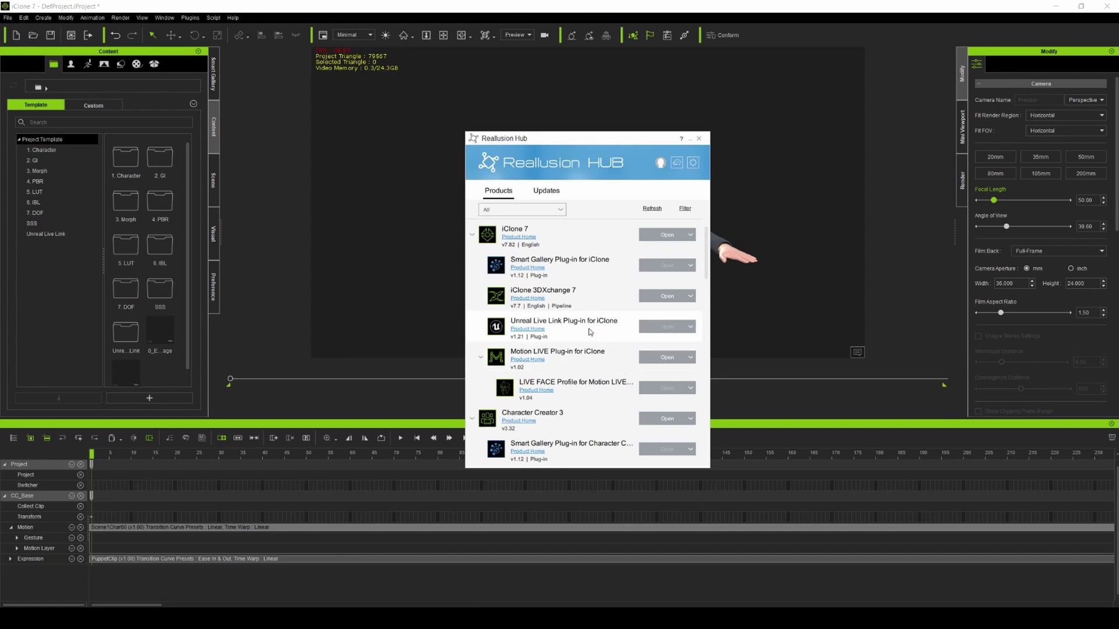
click(691, 139)
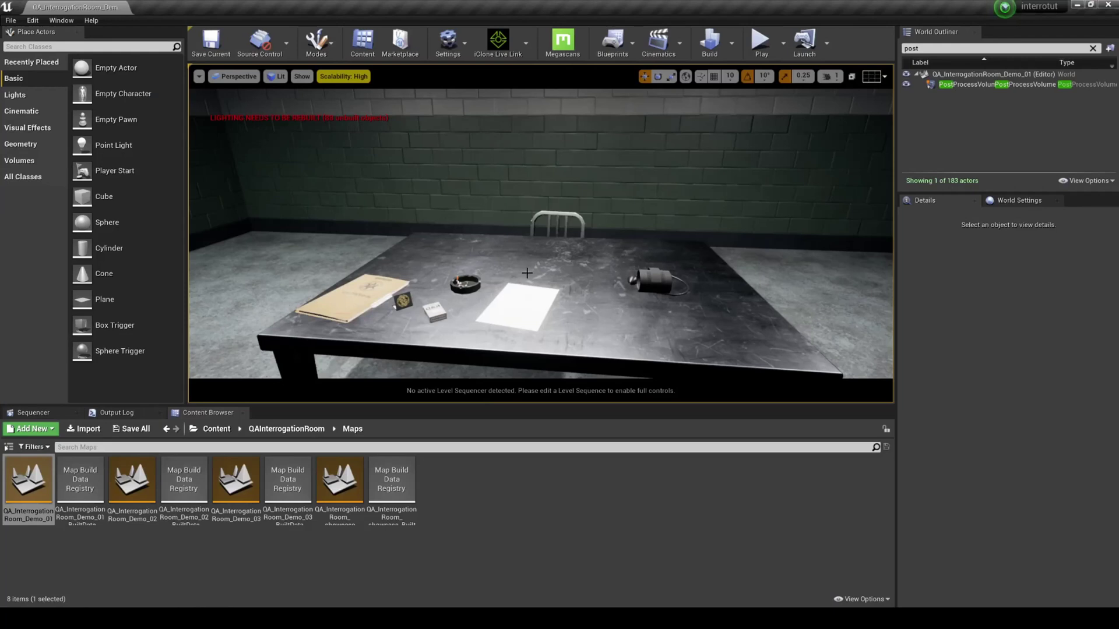
right_drag(526, 273, 278, 244)
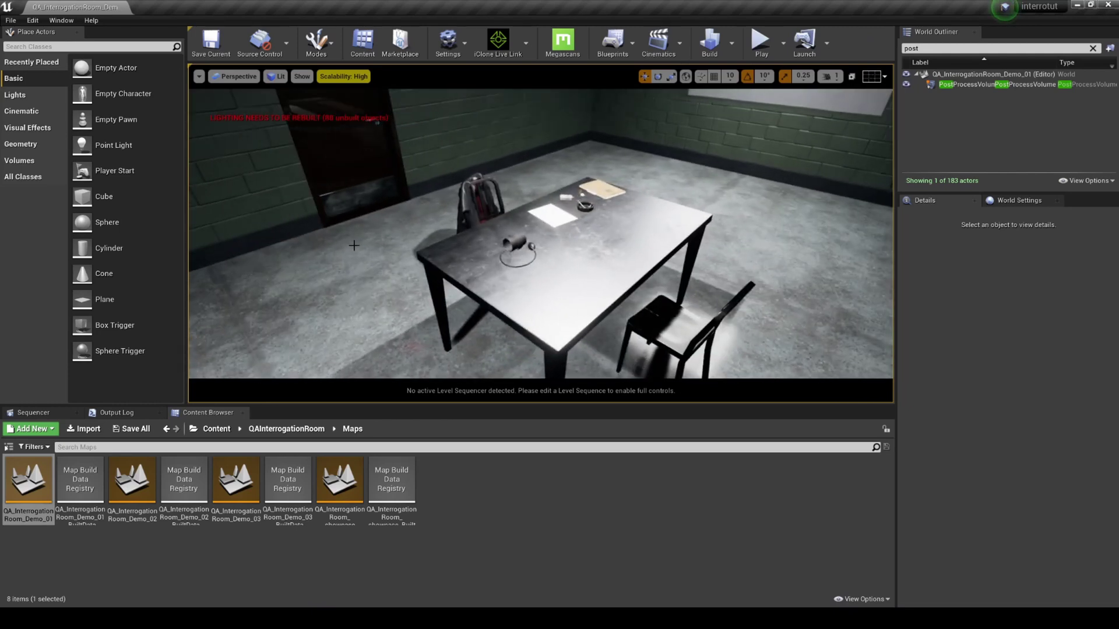
right_drag(596, 294, 594, 294)
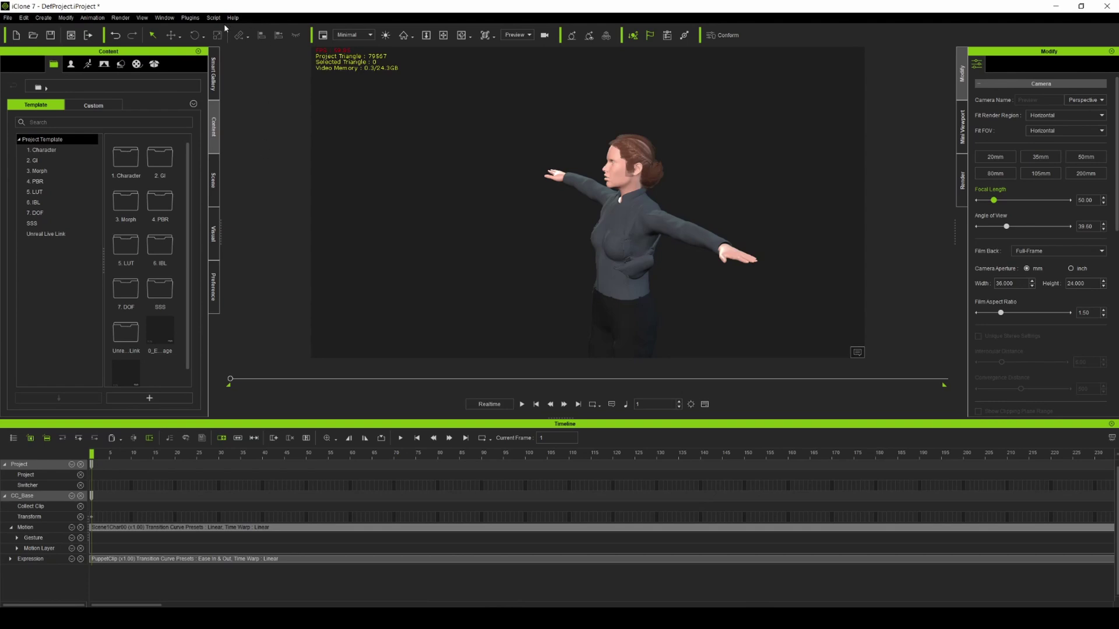
Step: From iClone 7, open the Unreal Live Link plug-in folder and copy the Plugins folder for Unreal 4.25
click(190, 18)
mouse_move(217, 53)
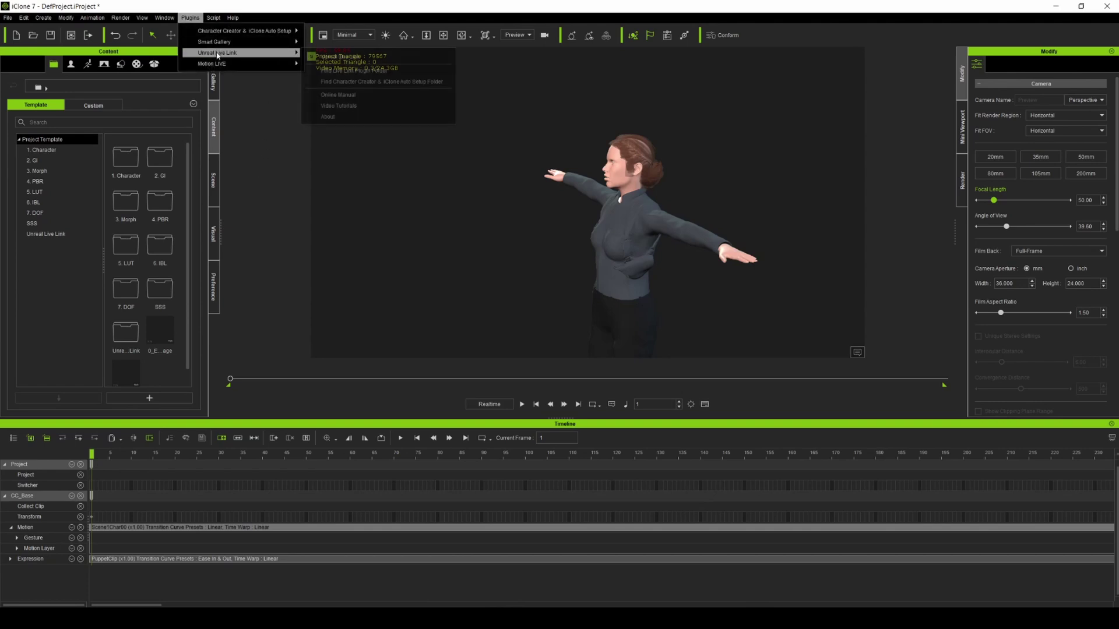
click(354, 70)
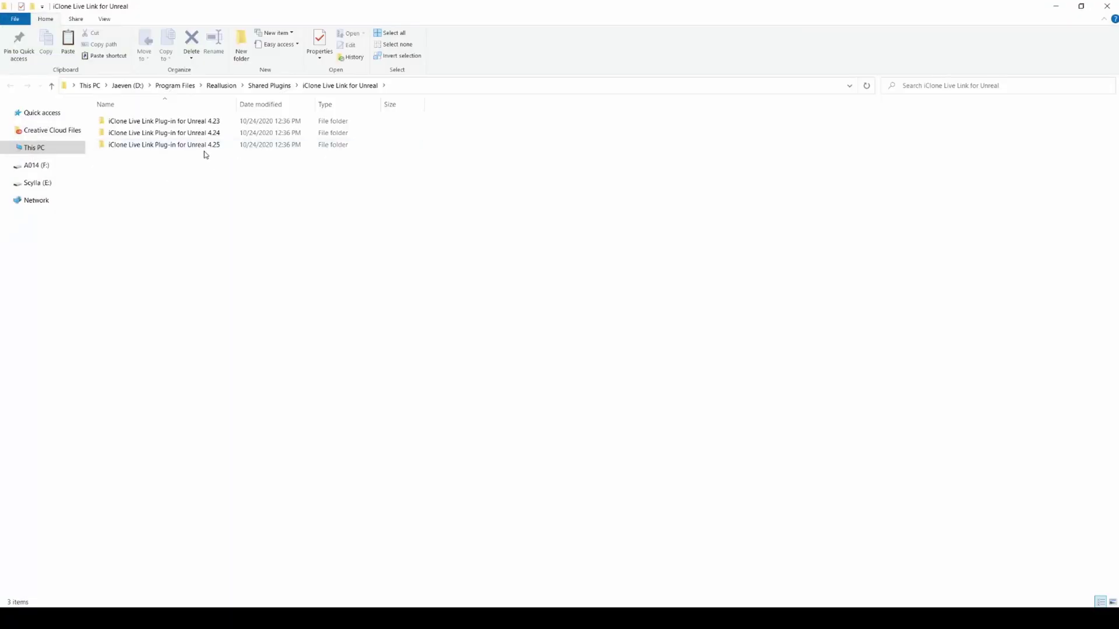
right_click(201, 146)
double_click(150, 146)
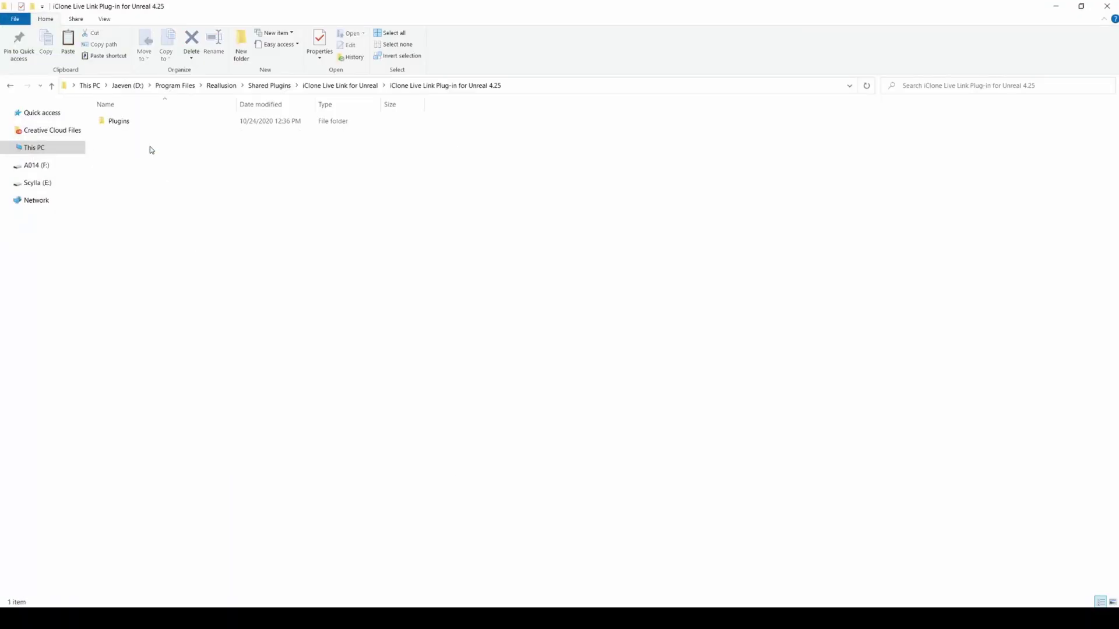
right_click(116, 120)
click(154, 369)
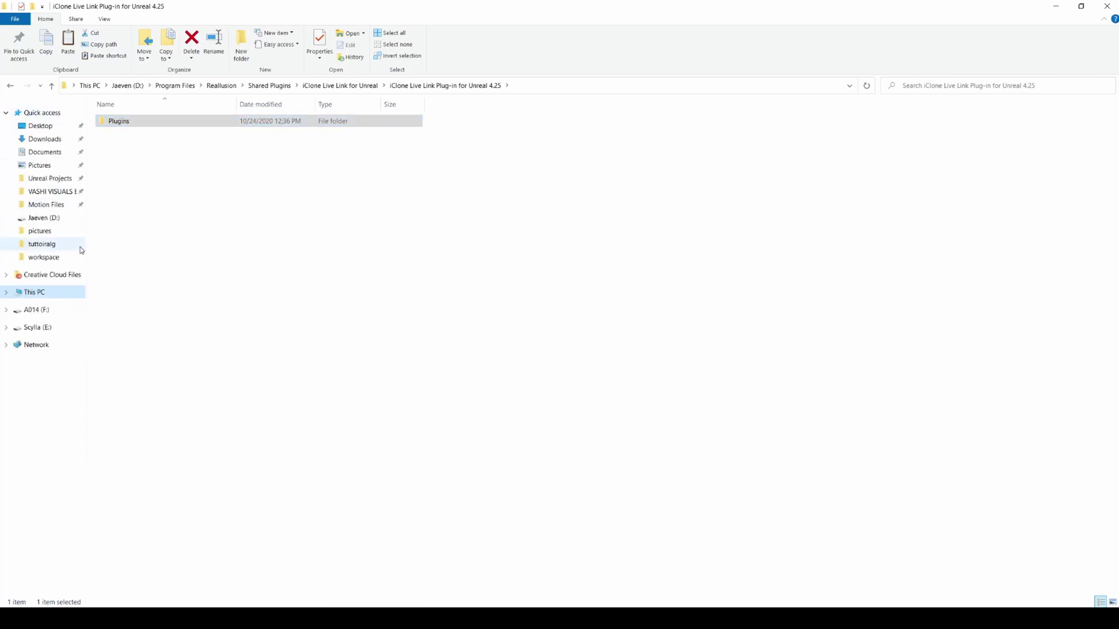
Step: Try to paste the Plugins folder into the interrotut project folder under Unreal Projects, and cancel the copy
click(71, 182)
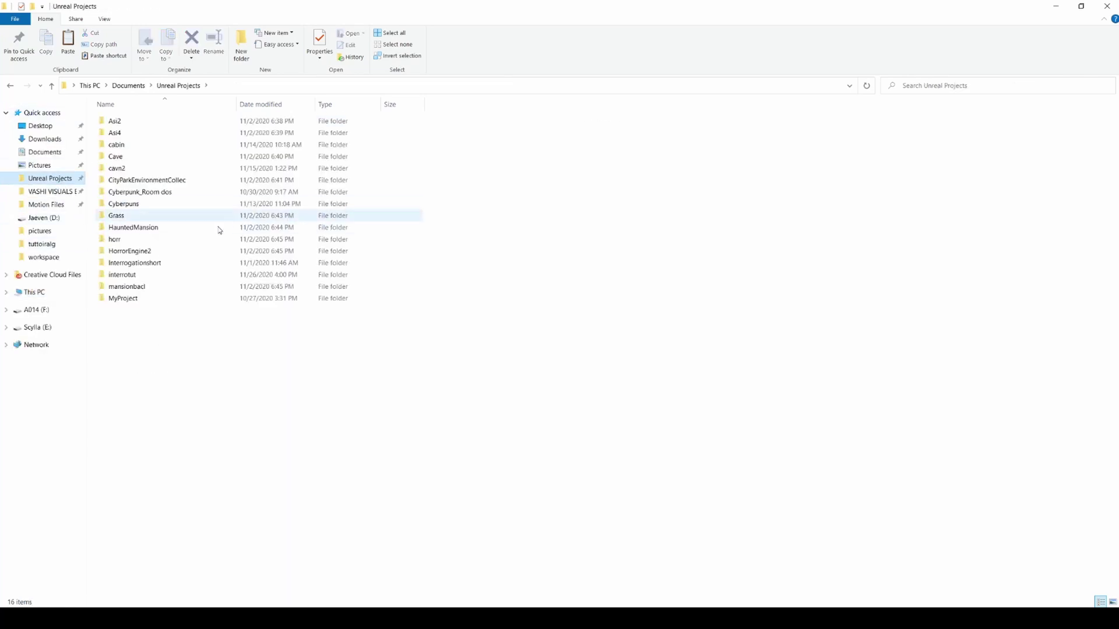
double_click(130, 278)
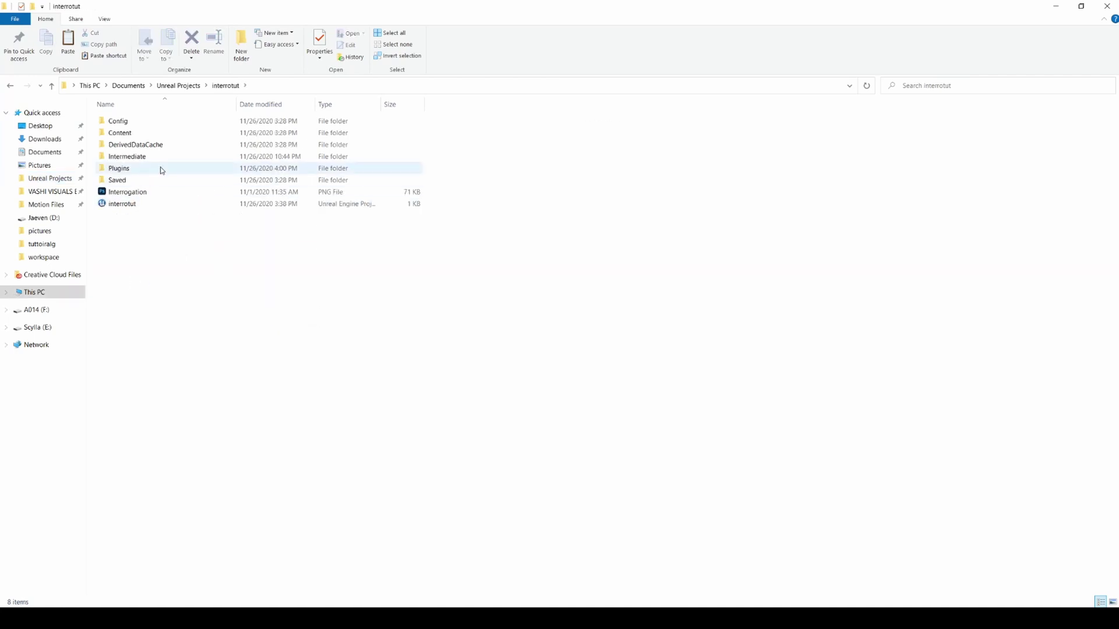
right_click(178, 270)
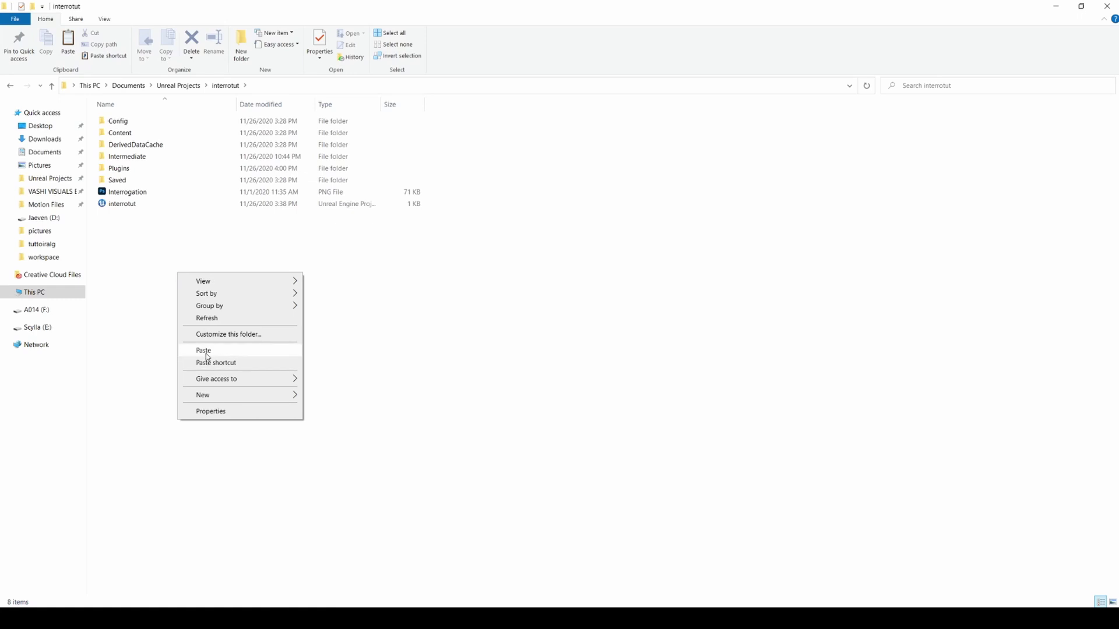
click(206, 352)
click(528, 252)
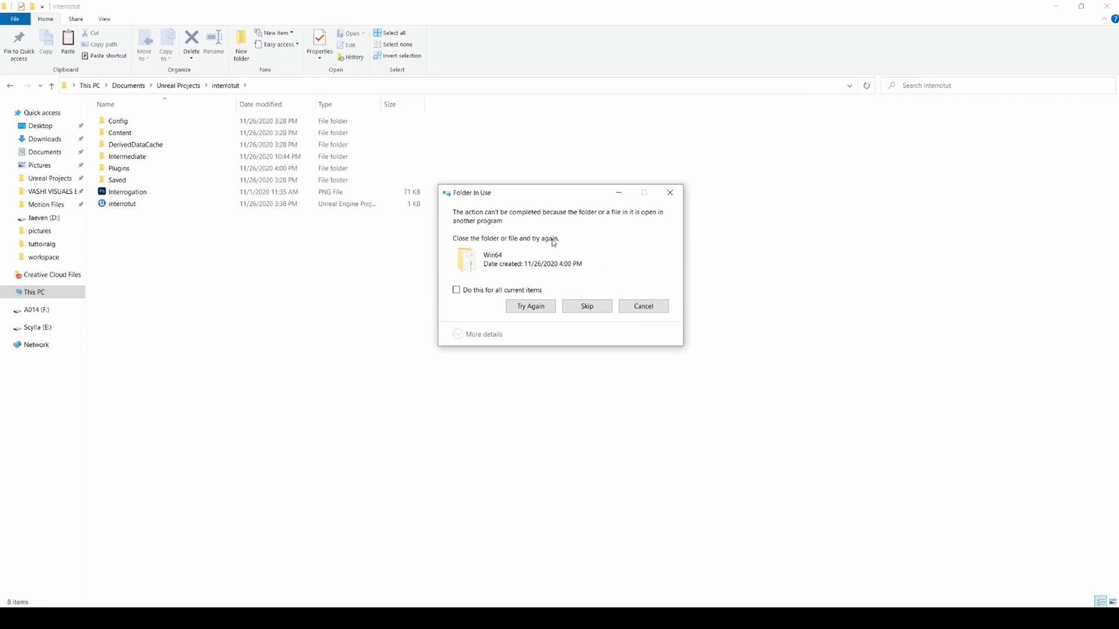
click(644, 307)
click(124, 170)
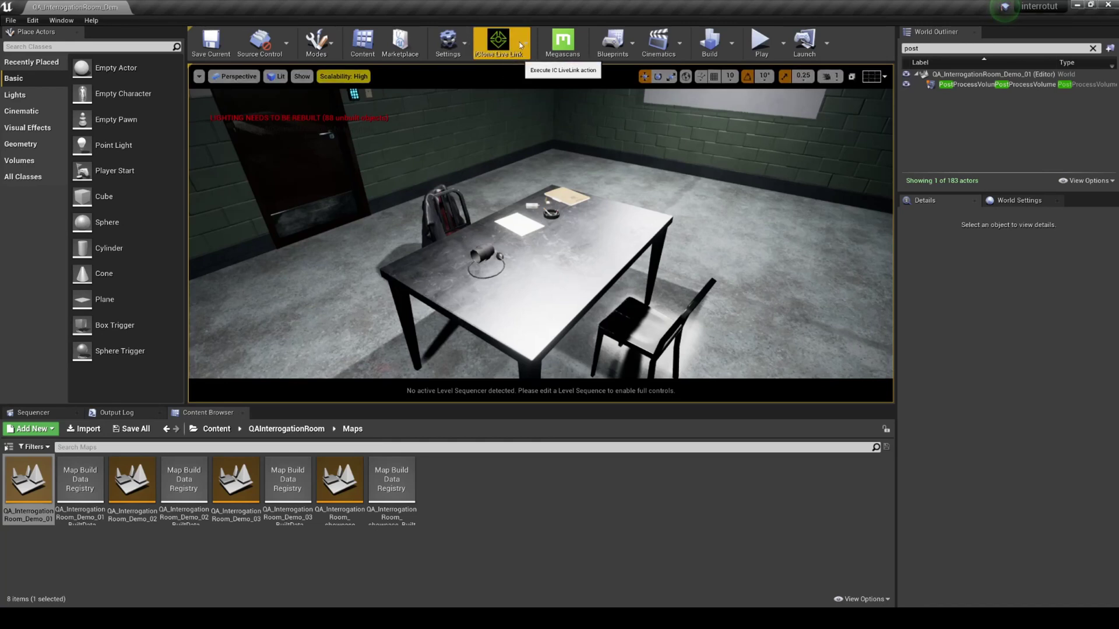
Step: Check in Unreal Editor's plugin list whether iClone Live Link is installed and enabled, and close the list
right_drag(533, 105, 522, 111)
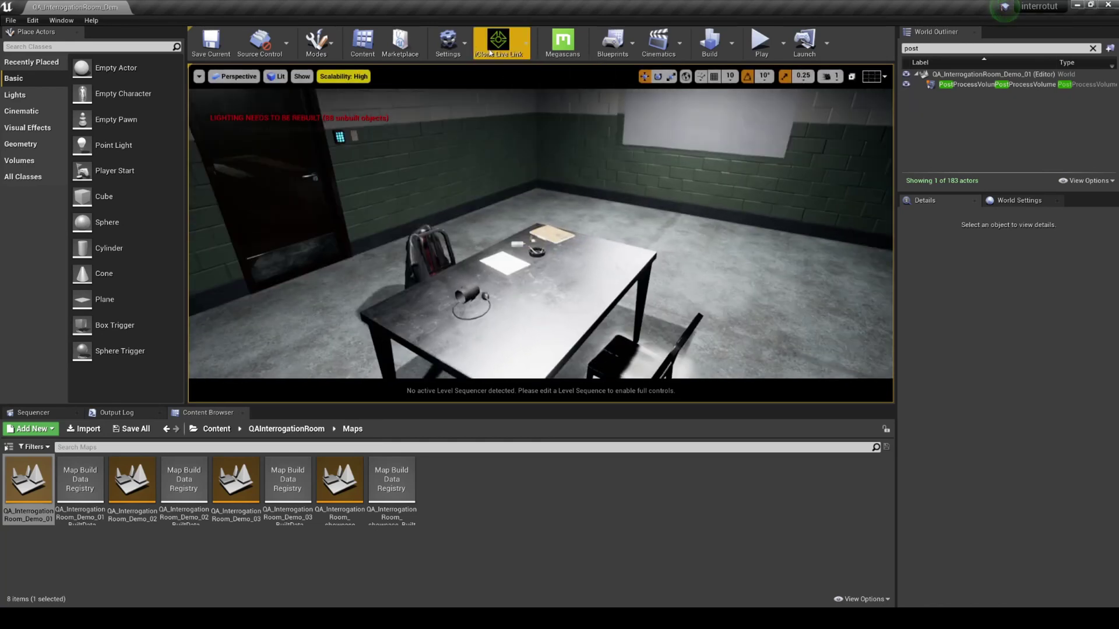
click(32, 20)
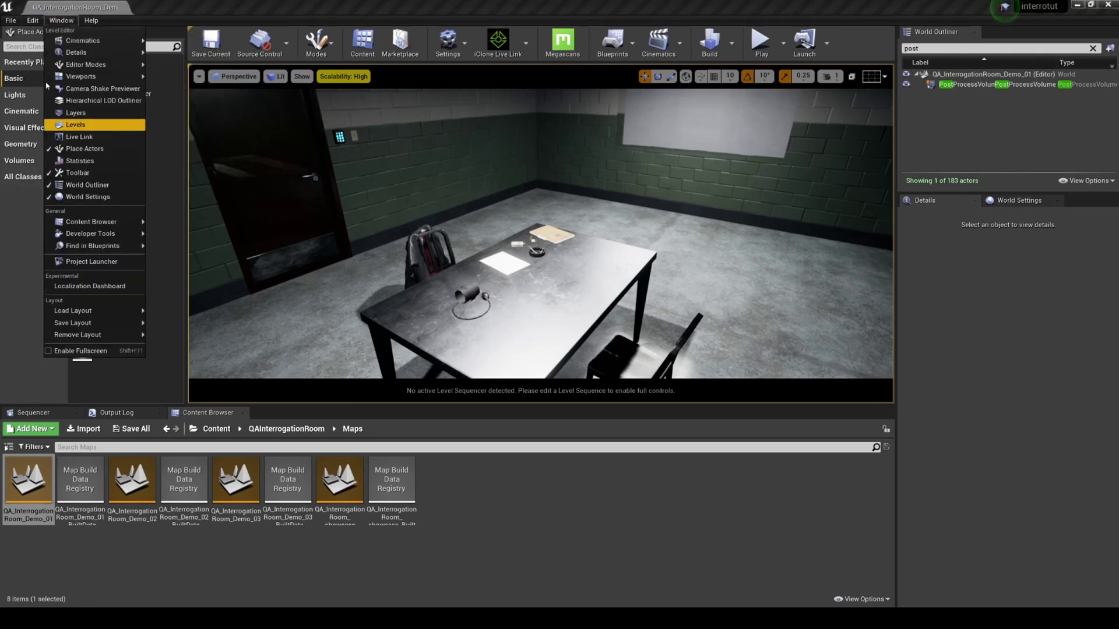
click(56, 185)
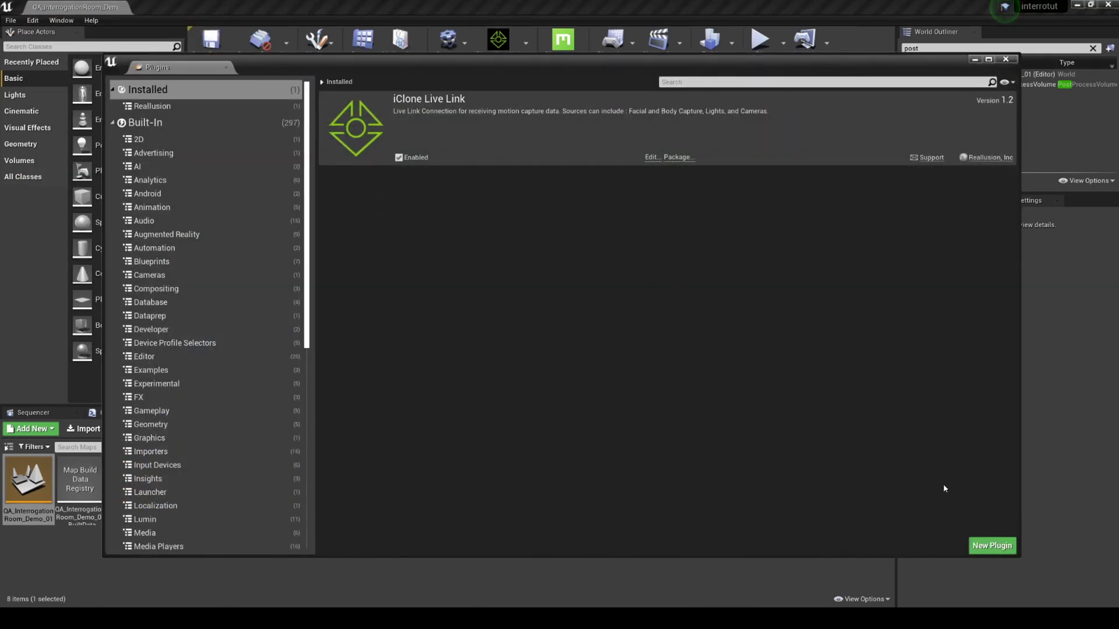
click(1005, 58)
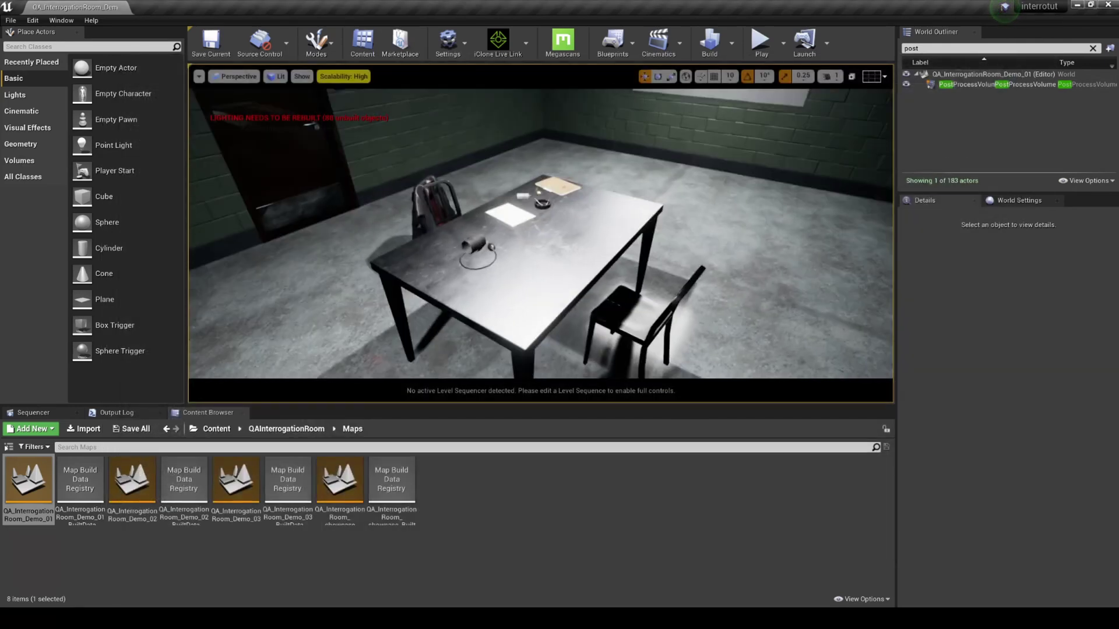
Step: In iClone 7, open Unreal Live Link, exclude props, camera and lights, and transfer only the CC_Base character
mouse_move(148, 621)
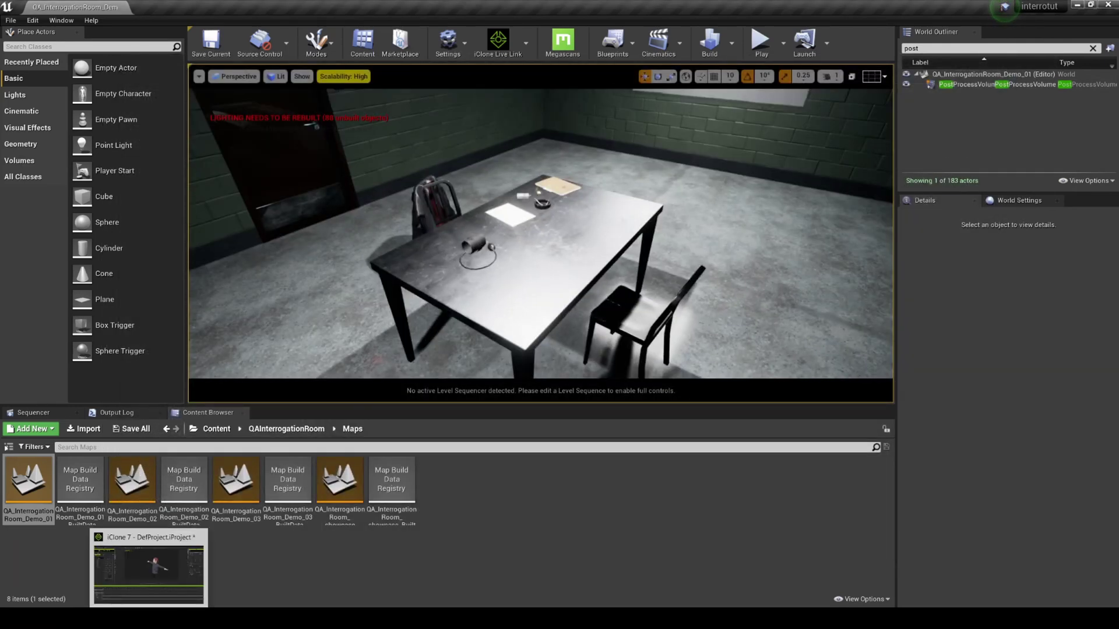
click(149, 574)
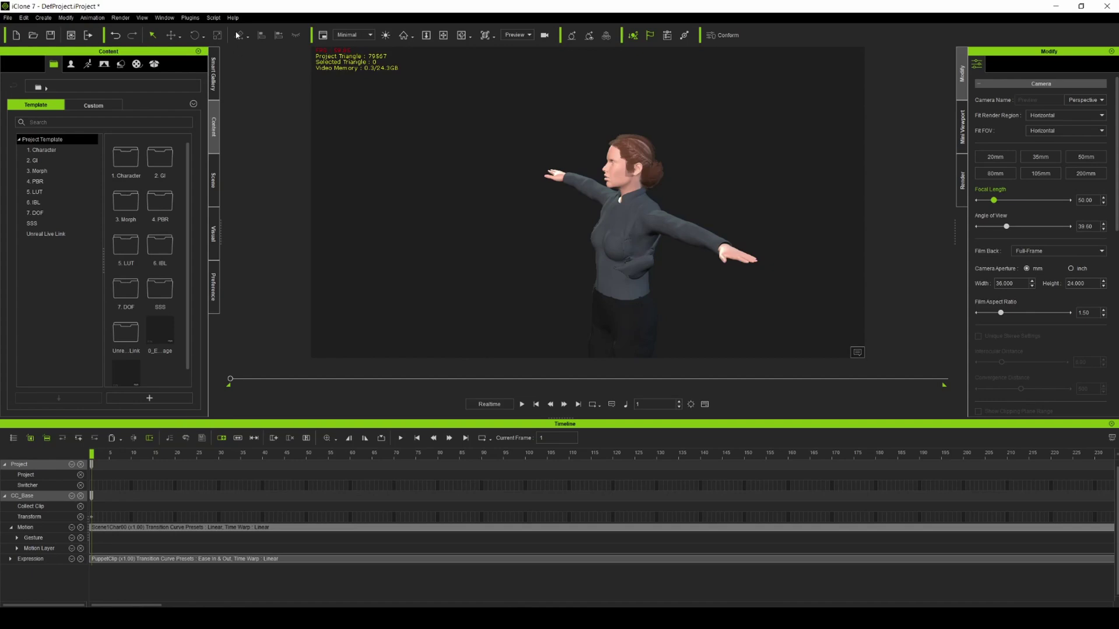
click(190, 17)
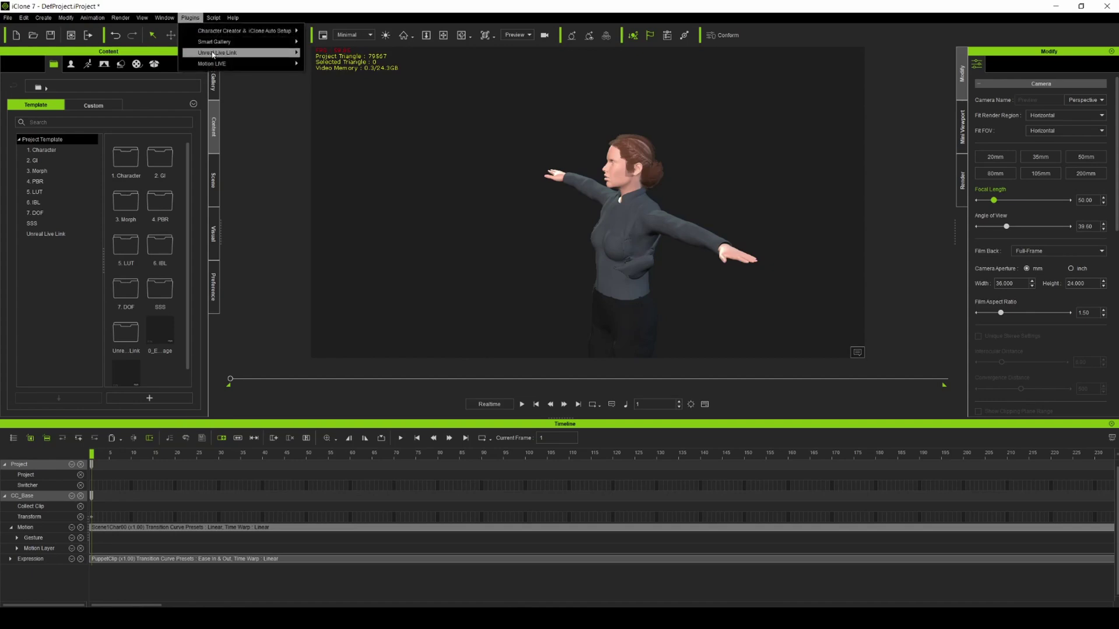
mouse_move(212, 54)
click(341, 58)
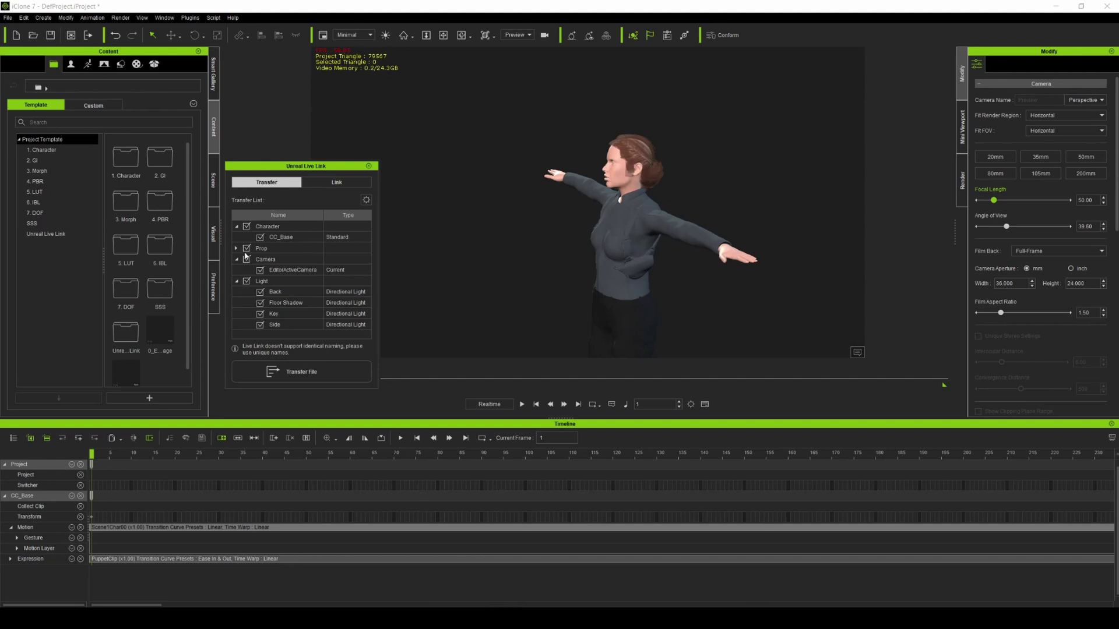
click(248, 283)
click(301, 371)
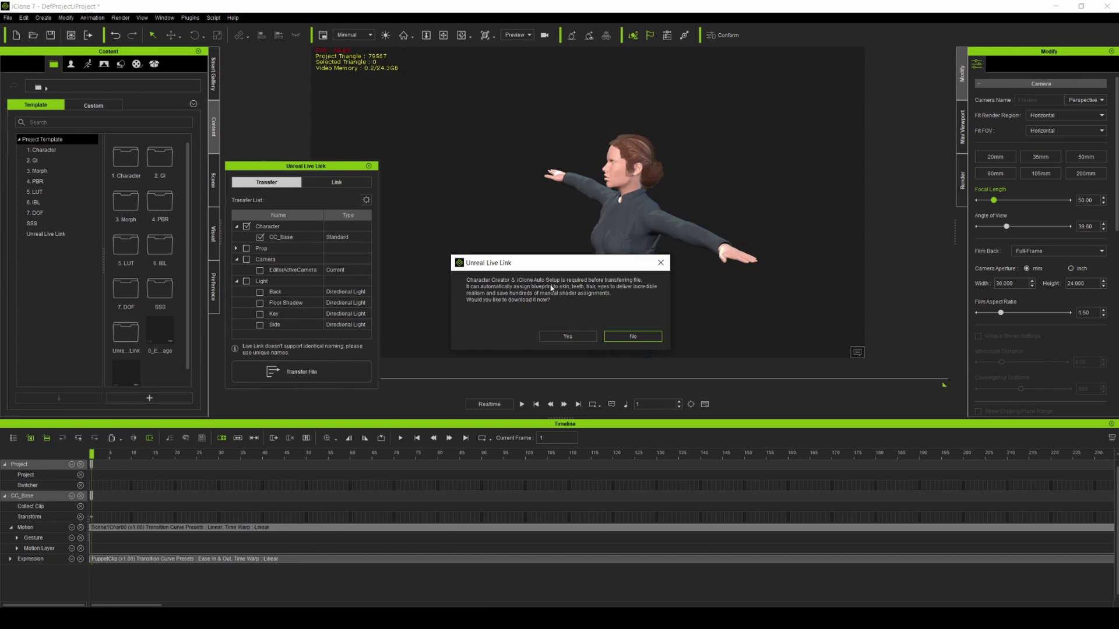
Step: Accept the Auto Setup download offer, then download version 1.1 from the Reallusion page and run its installer
click(568, 337)
drag(710, 93, 572, 93)
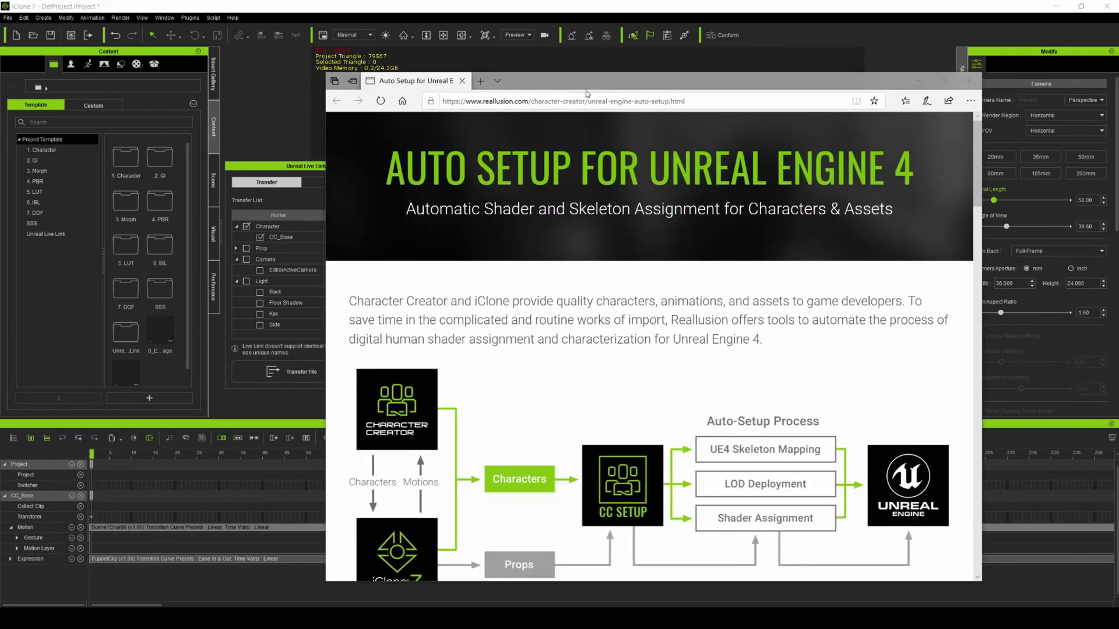
click(946, 84)
scroll(611, 405, down, 4)
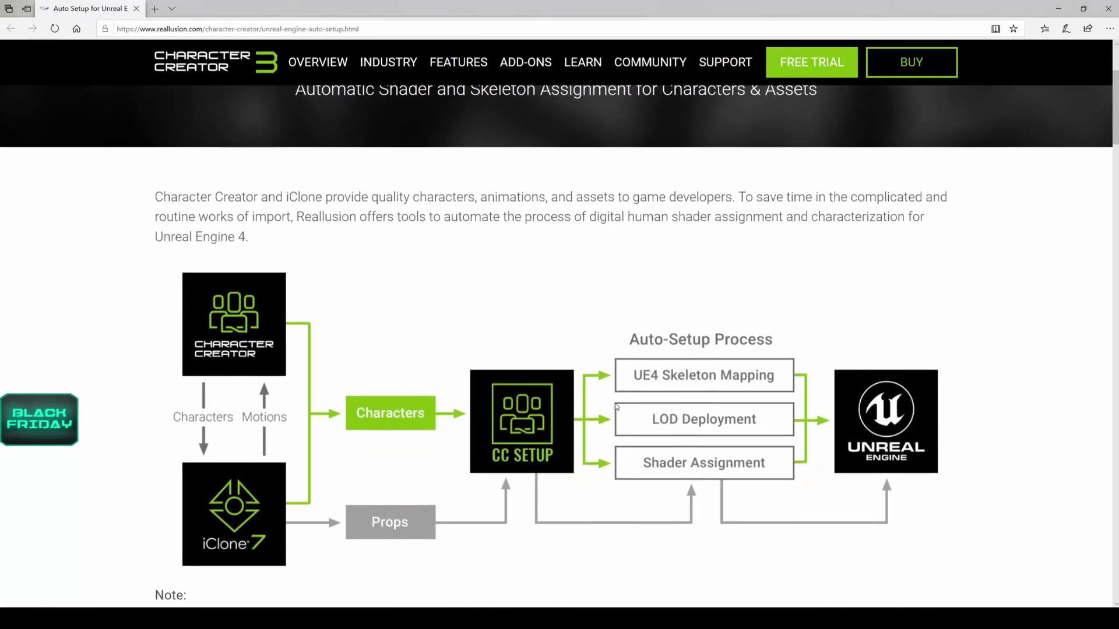
scroll(642, 406, down, 8)
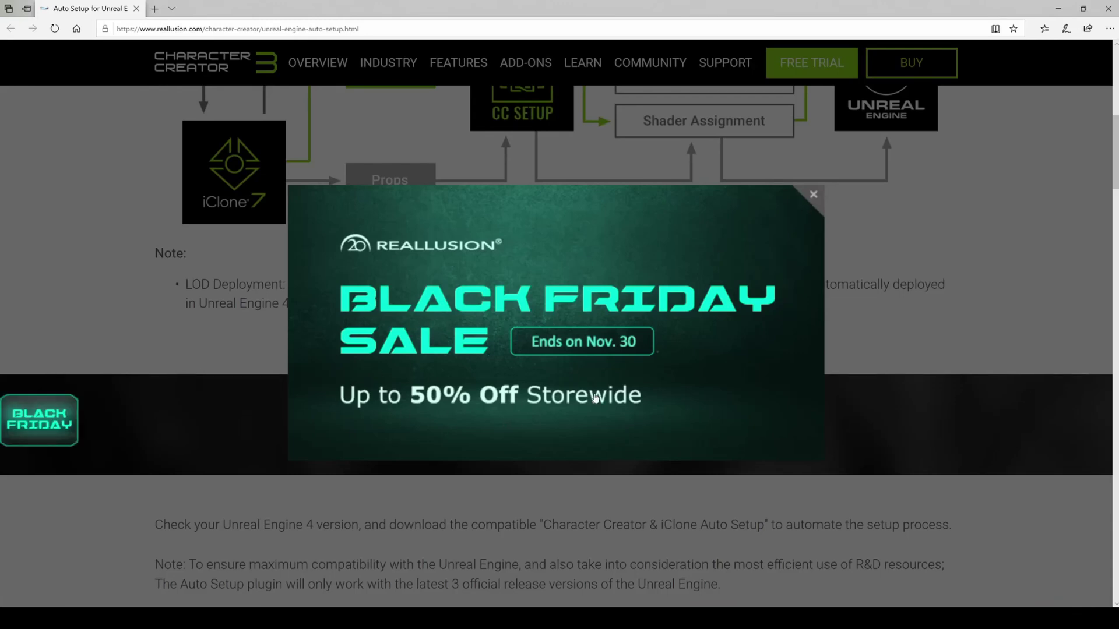
click(814, 196)
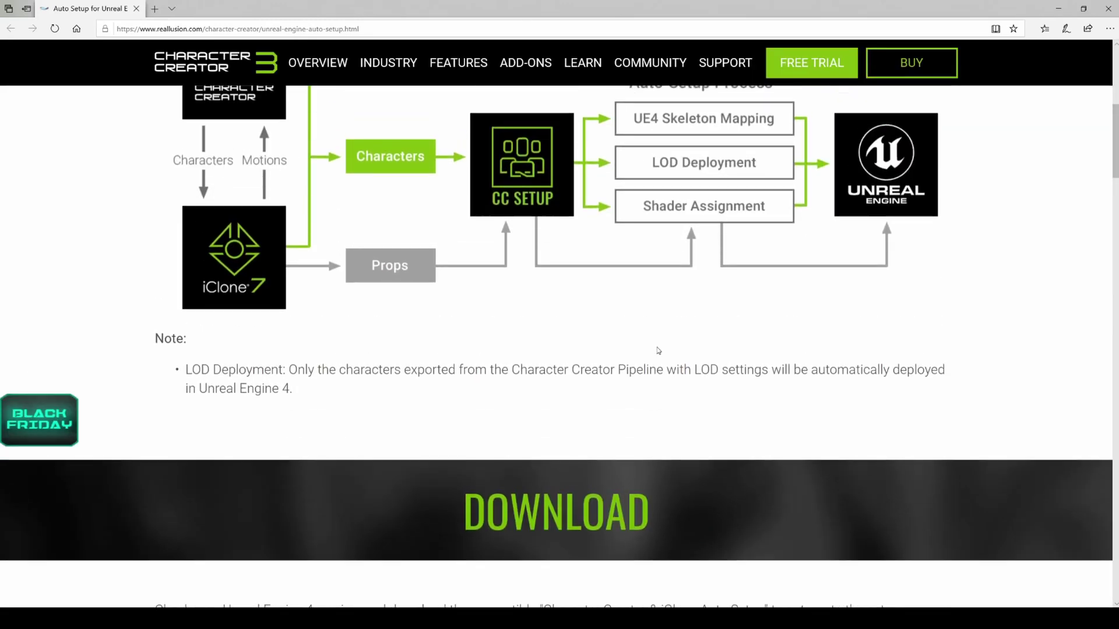
scroll(525, 362, down, 6)
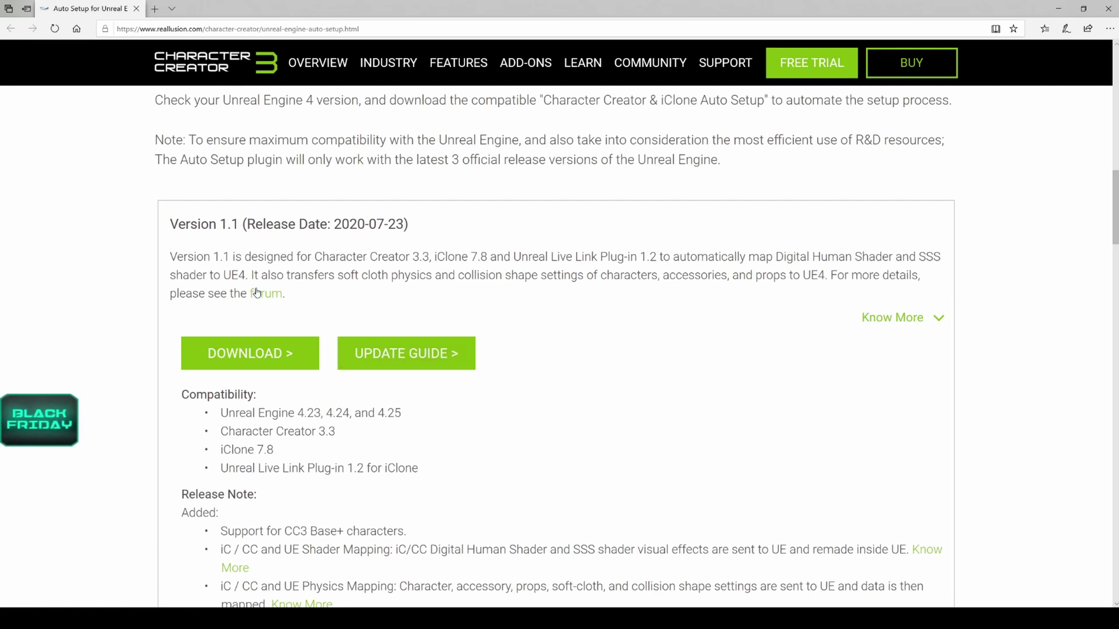
scroll(265, 304, down, 1)
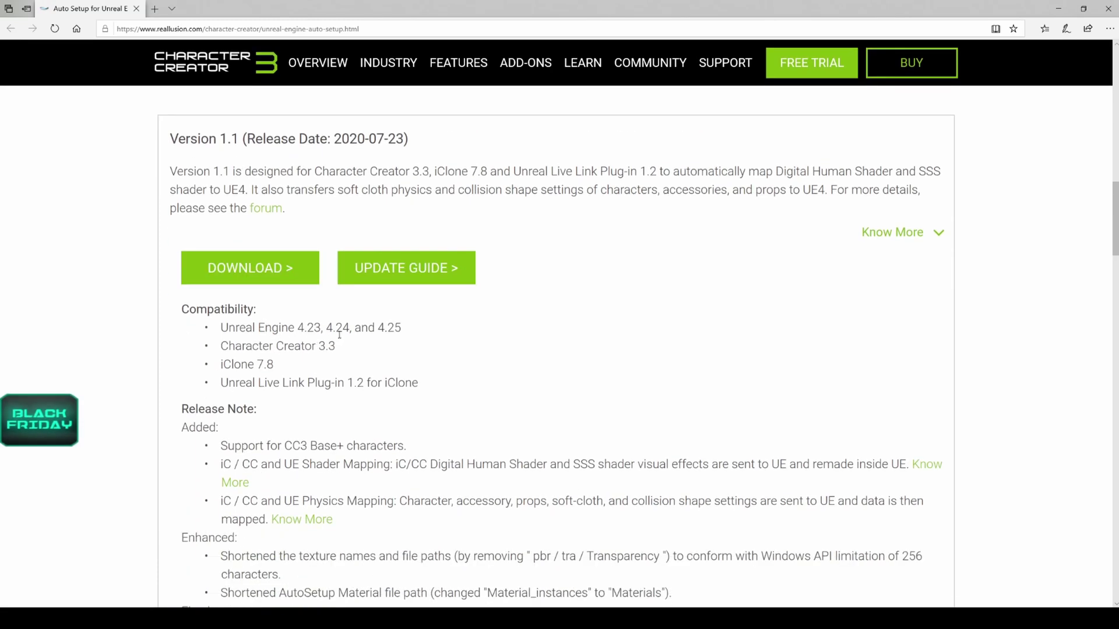
scroll(388, 341, up, 1)
click(244, 352)
click(649, 589)
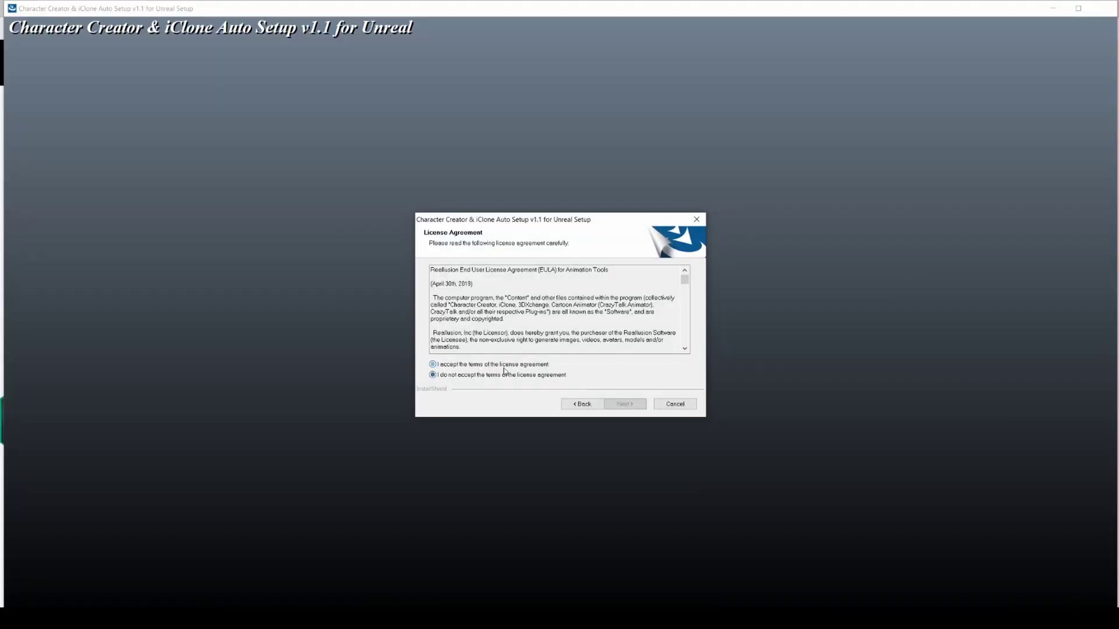
Step: Accept the Auto Setup v1.1 license agreement and install to C:\Program Files\Reallusion\Shared Plugins
click(503, 365)
click(639, 406)
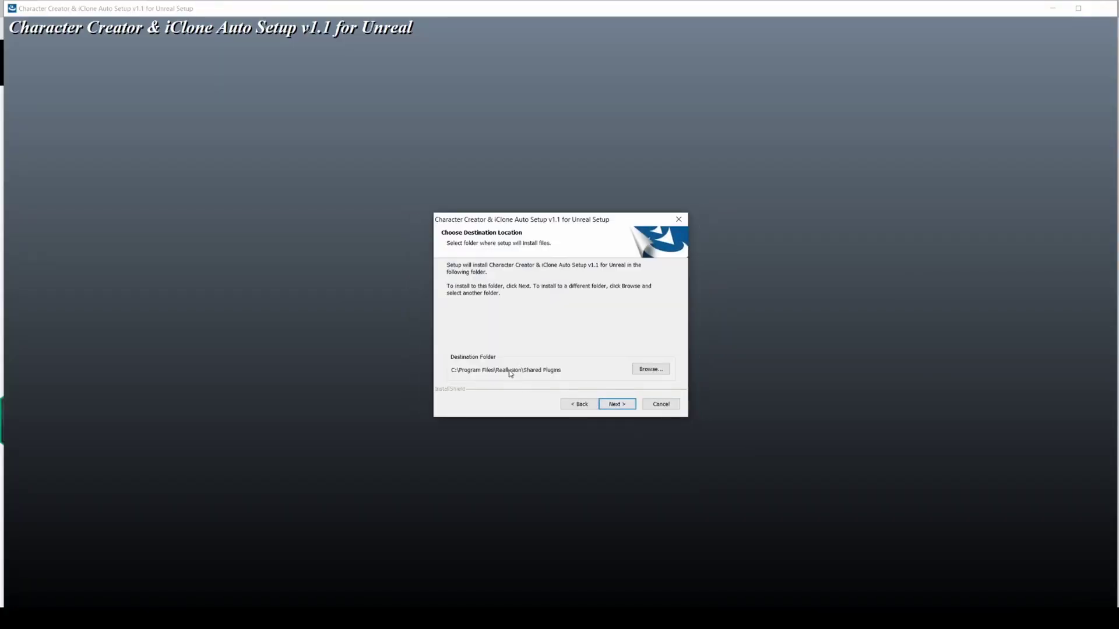
click(610, 403)
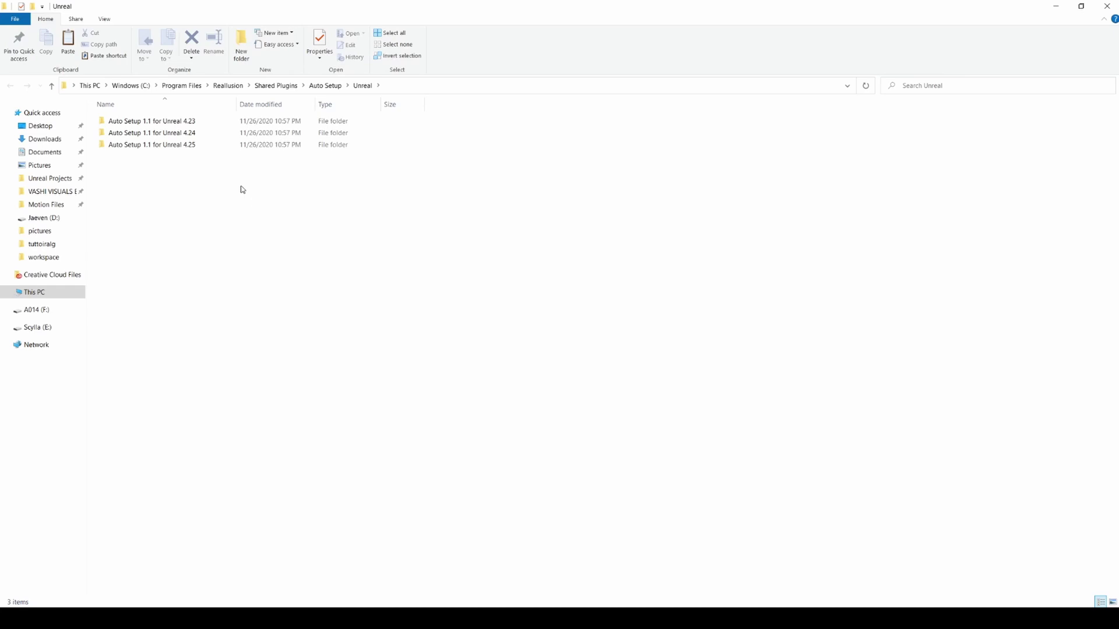
Step: Copy the Content folder, Plugins folder and RL_Readme_Auto_Setup_1.1 file from the Auto Setup 1.1 for Unreal 4.25 folder
double_click(172, 150)
drag(278, 234, 122, 119)
right_click(119, 119)
click(144, 303)
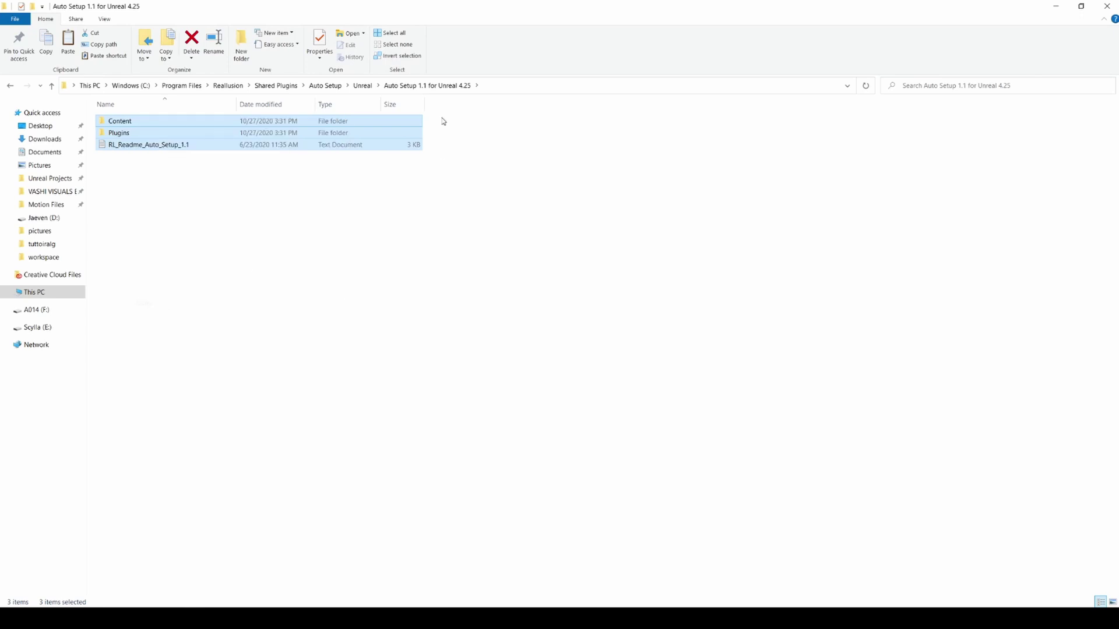
Step: Paste the copied Auto Setup files into the interrotut project folder under Unreal Projects
click(51, 180)
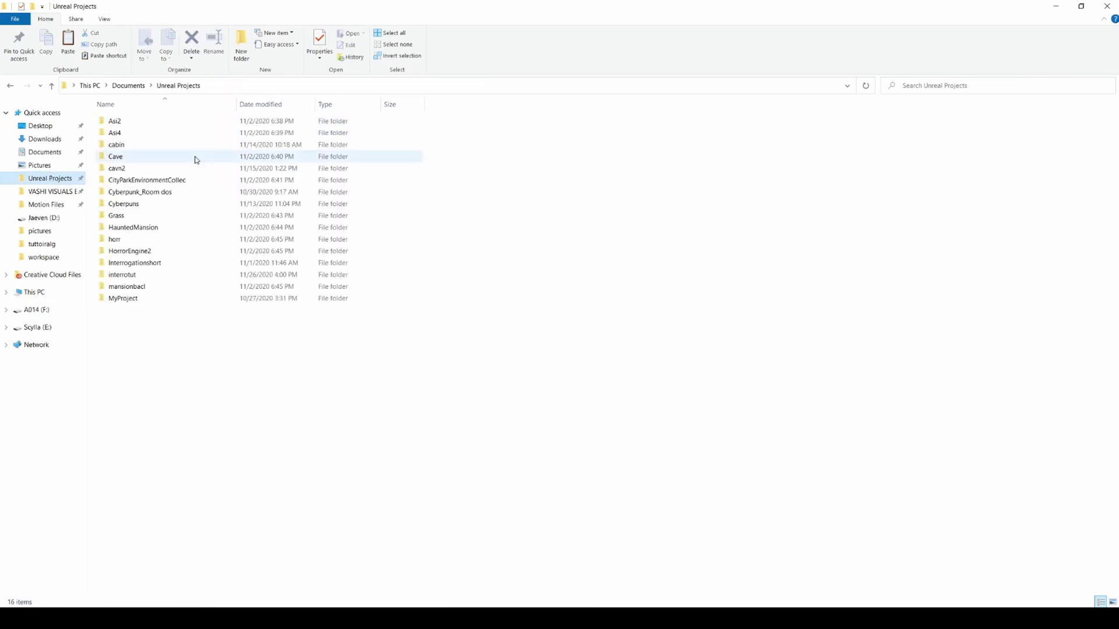
double_click(121, 276)
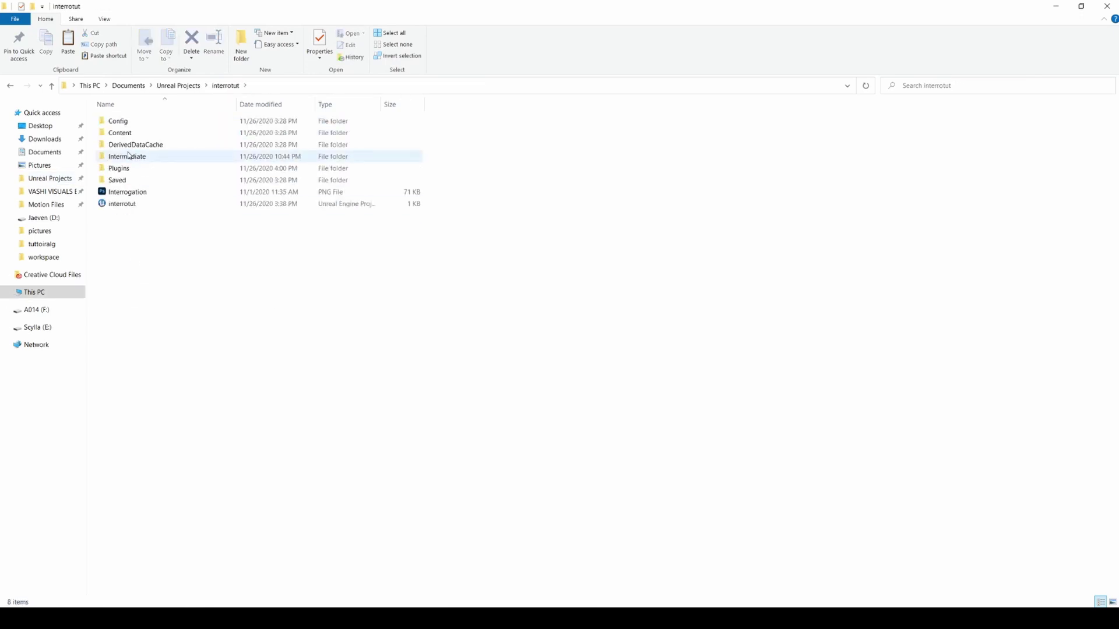
right_click(175, 256)
click(200, 333)
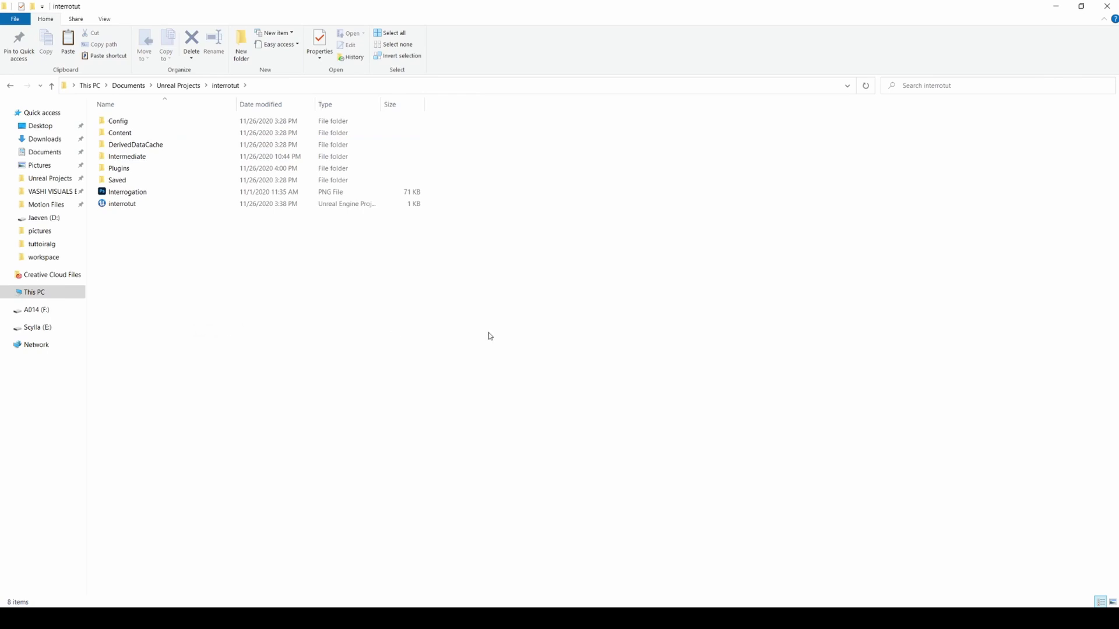
click(341, 304)
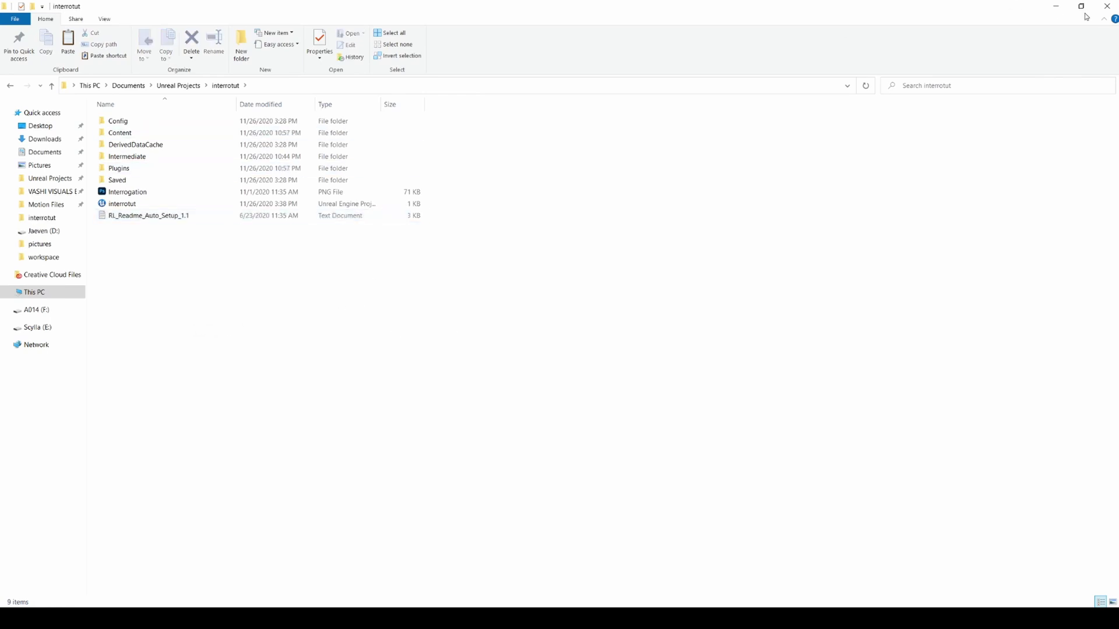
Step: Minimize the folder window, dismiss the newsletter offer and close the Auto Setup web page
click(1056, 6)
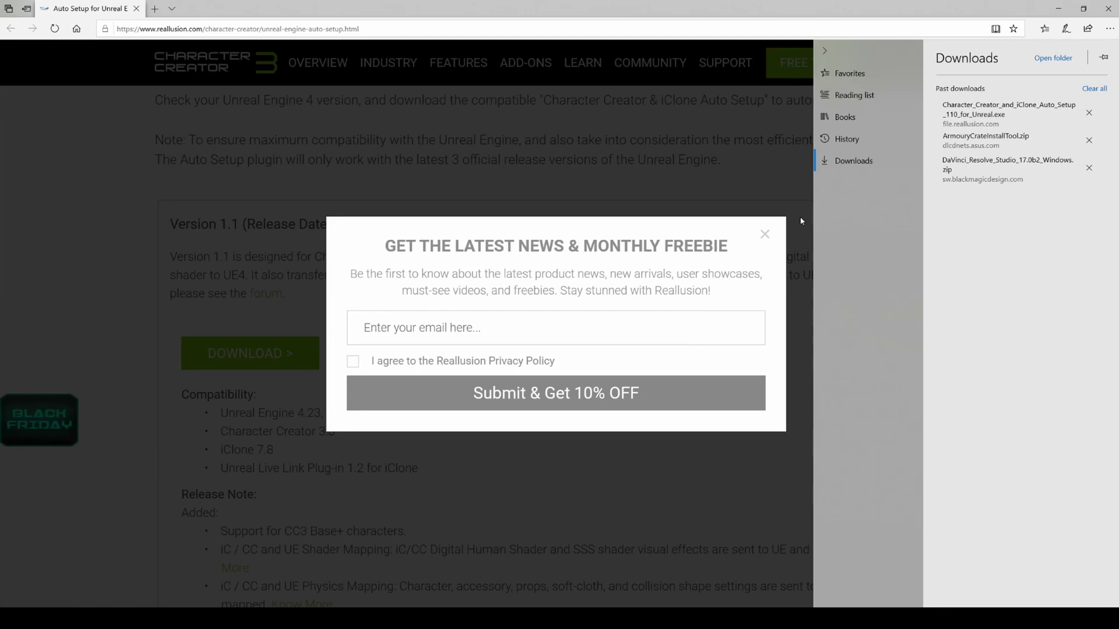
click(765, 234)
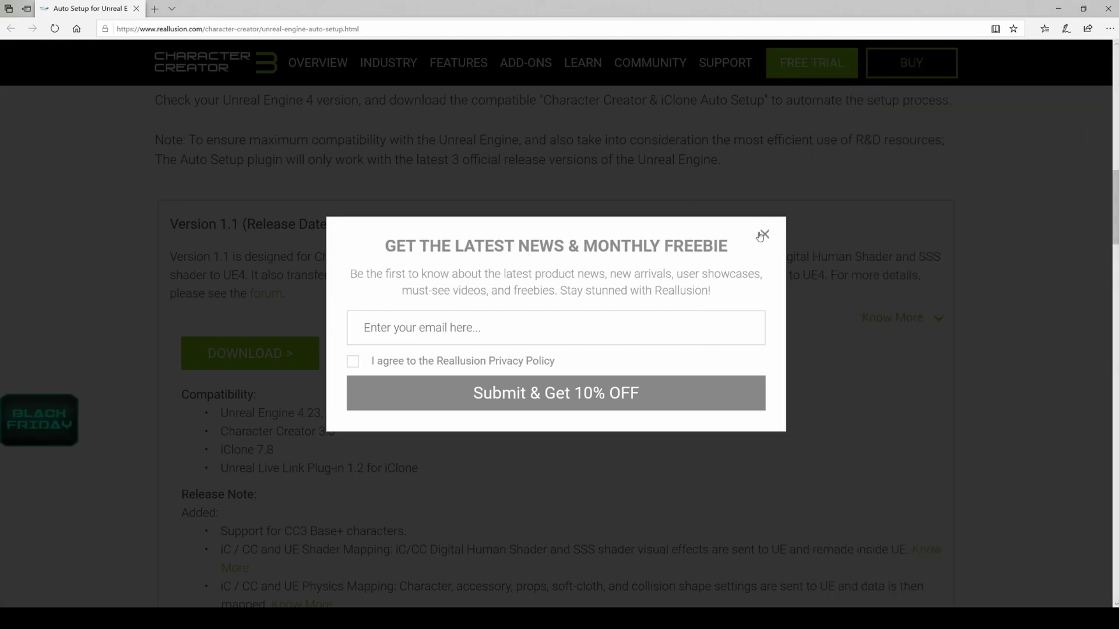
click(764, 235)
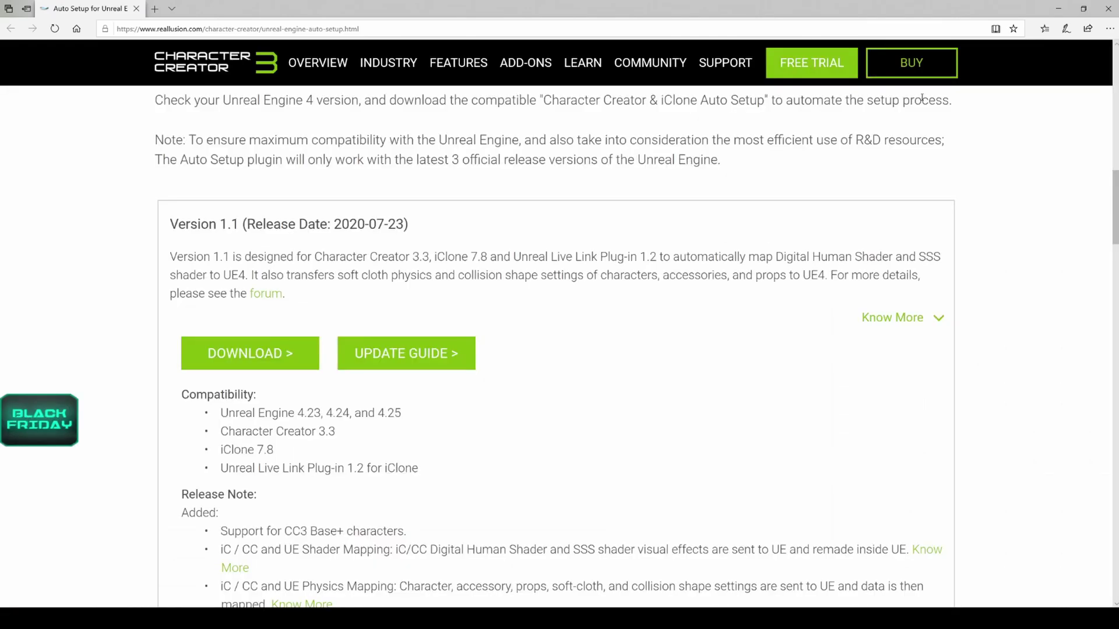
click(1113, 8)
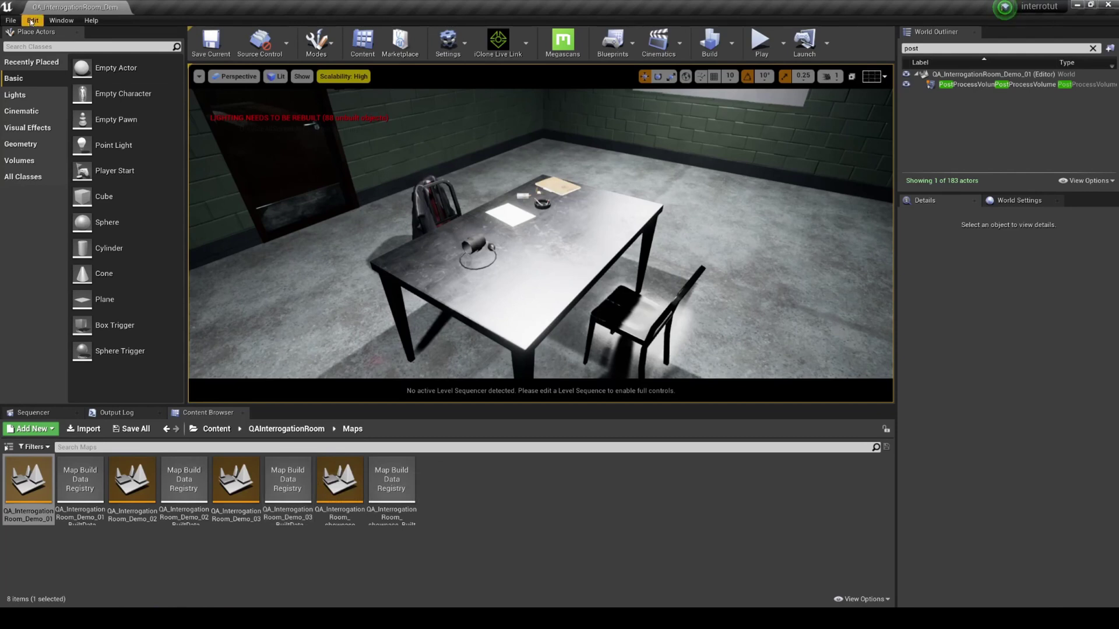
Step: Save everything in the Unreal project and, once the editor has restarted, check its installed plugins for Character Creator & iClone Auto Setup
click(10, 20)
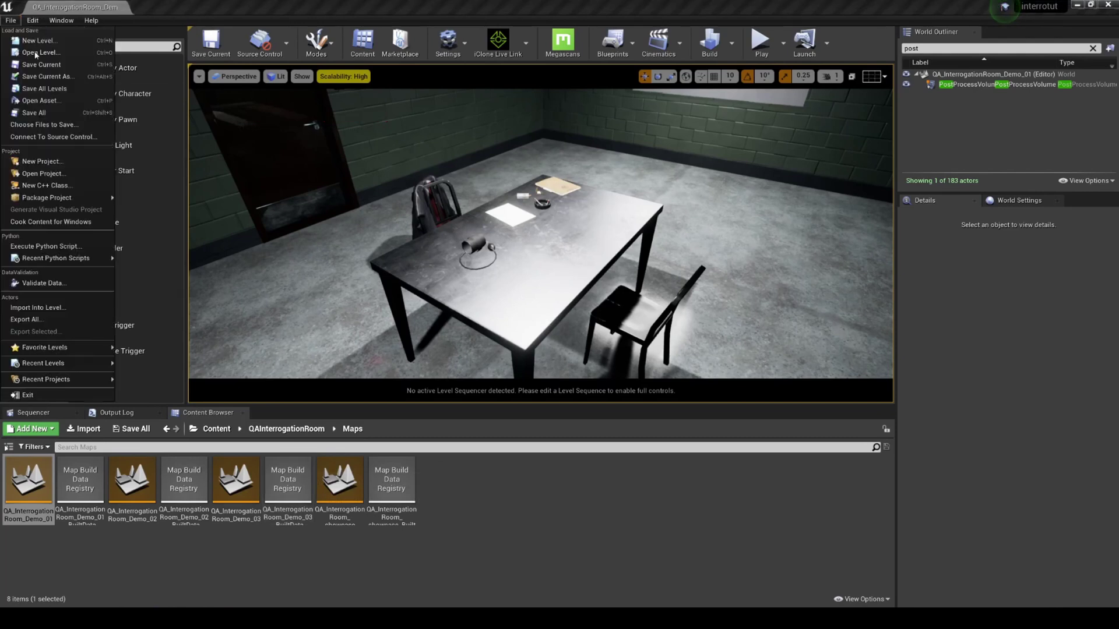
click(44, 114)
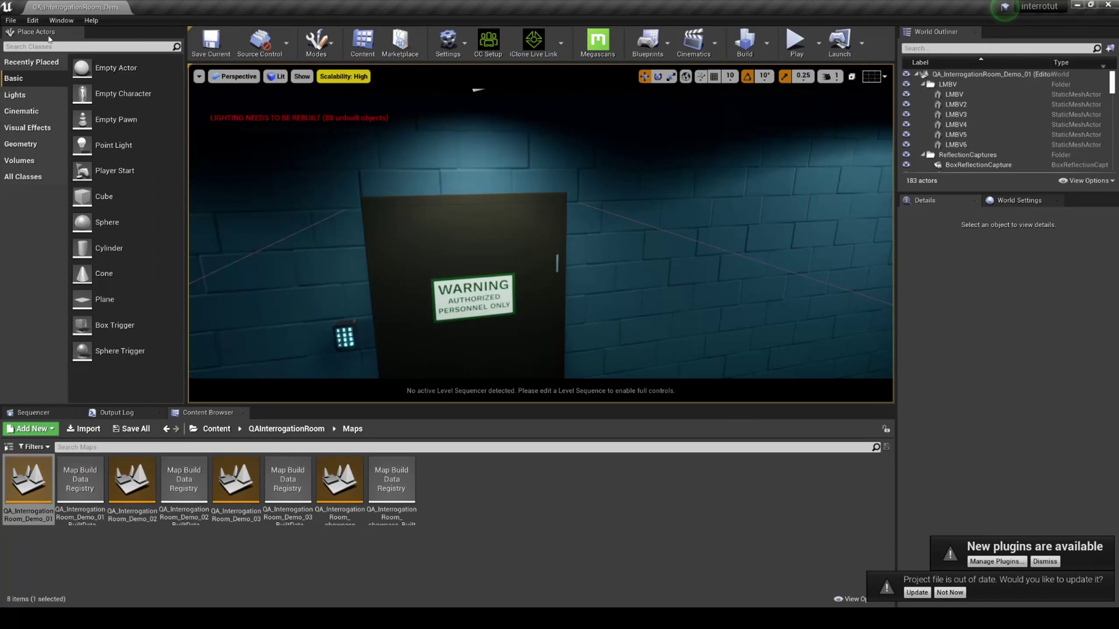
click(34, 20)
click(47, 181)
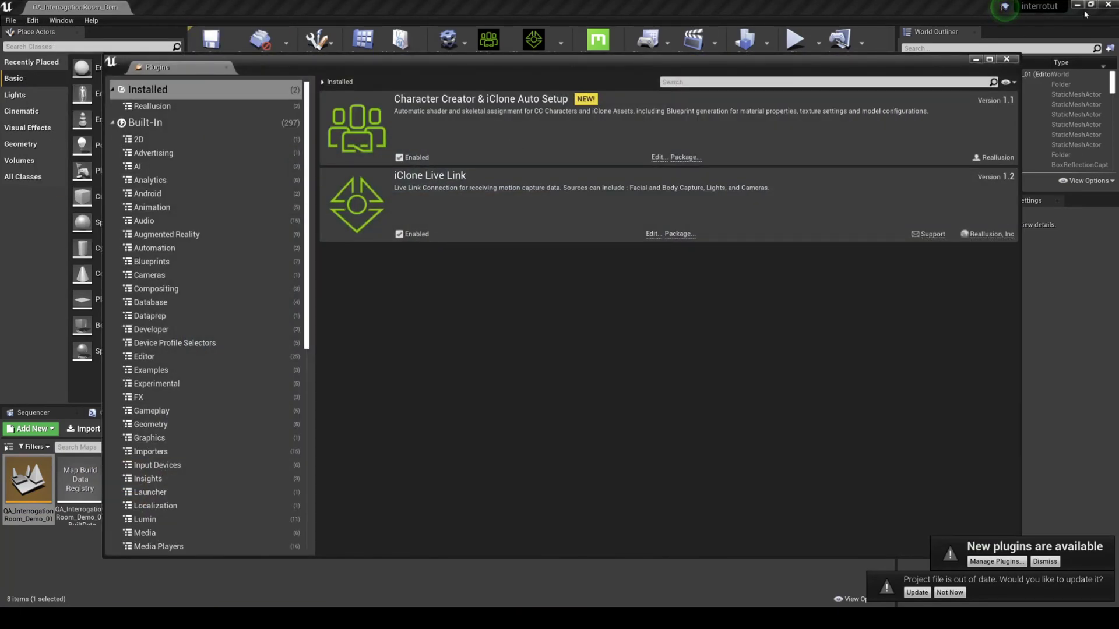
click(1006, 59)
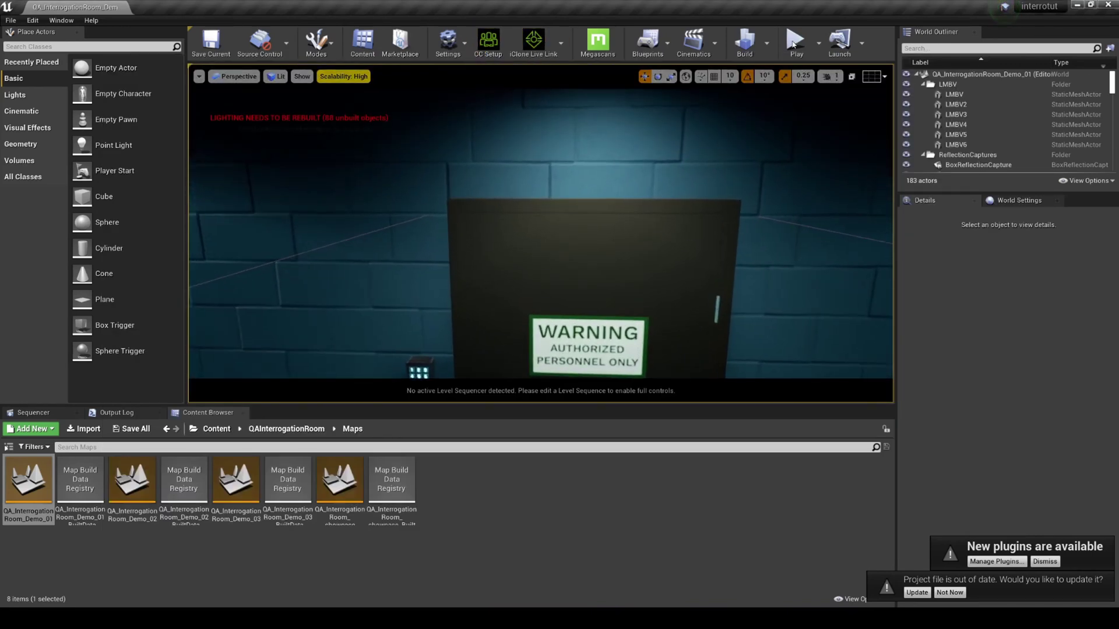
Step: Set the Unreal viewport camera speed to 2, and transfer the CC_Base character again from iClone 7
click(839, 76)
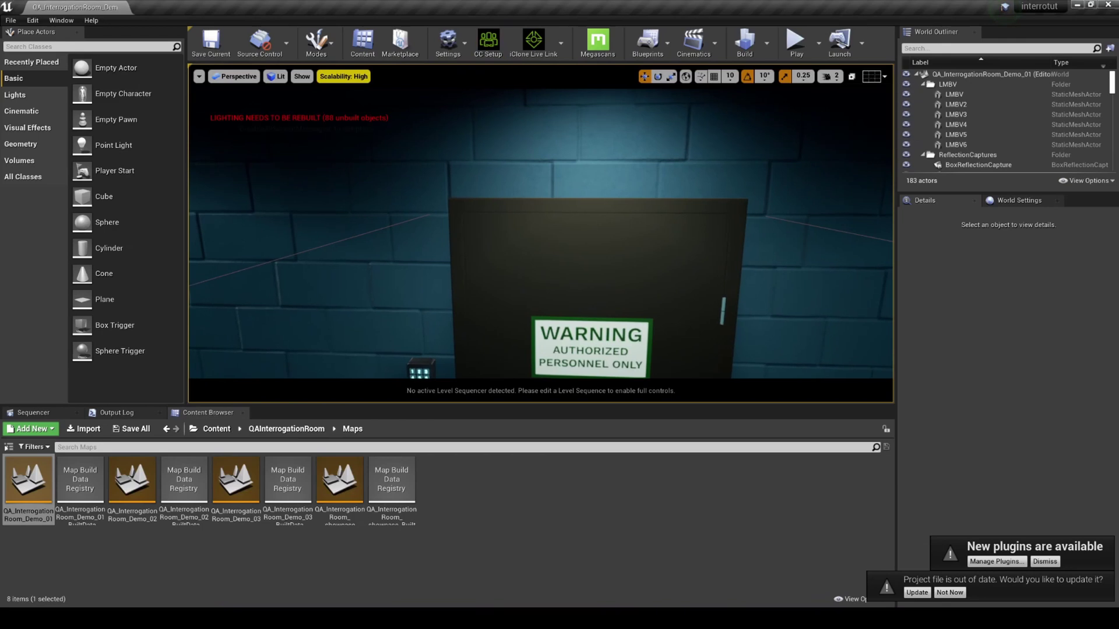
key(s)
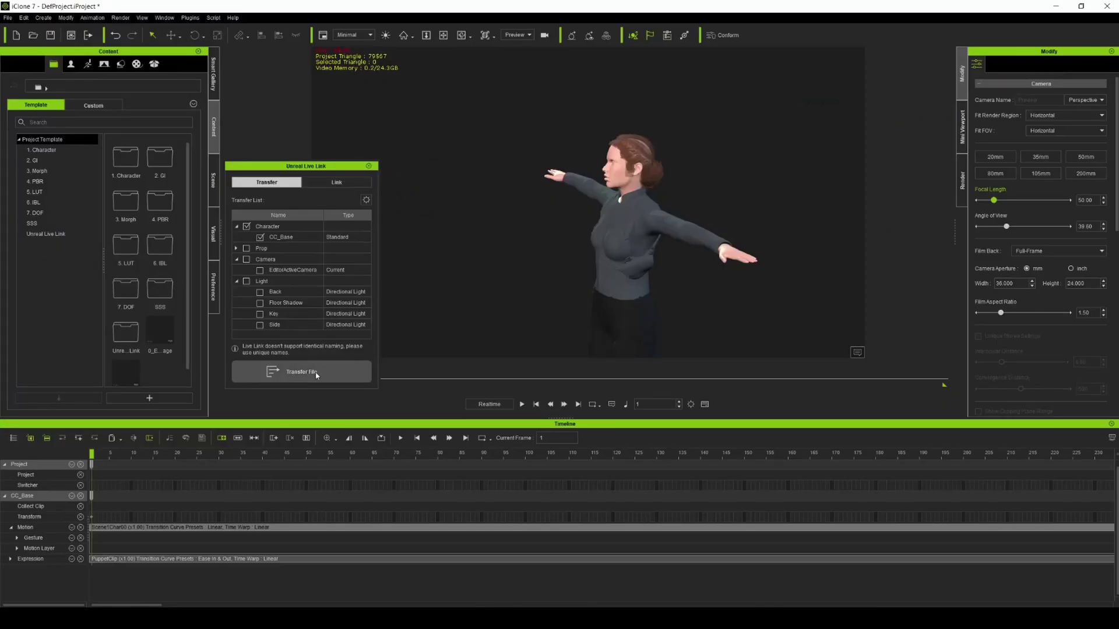
click(316, 375)
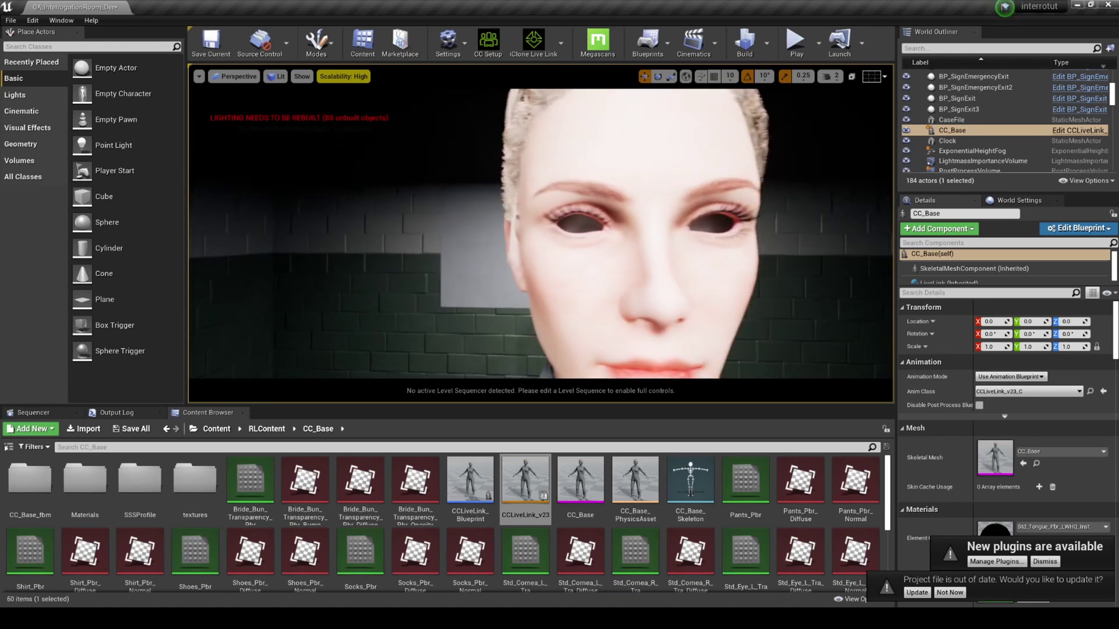
Step: Examine the transferred CC_Base character's face and eyes in Unreal and compare it with the original in iClone 7
click(612, 282)
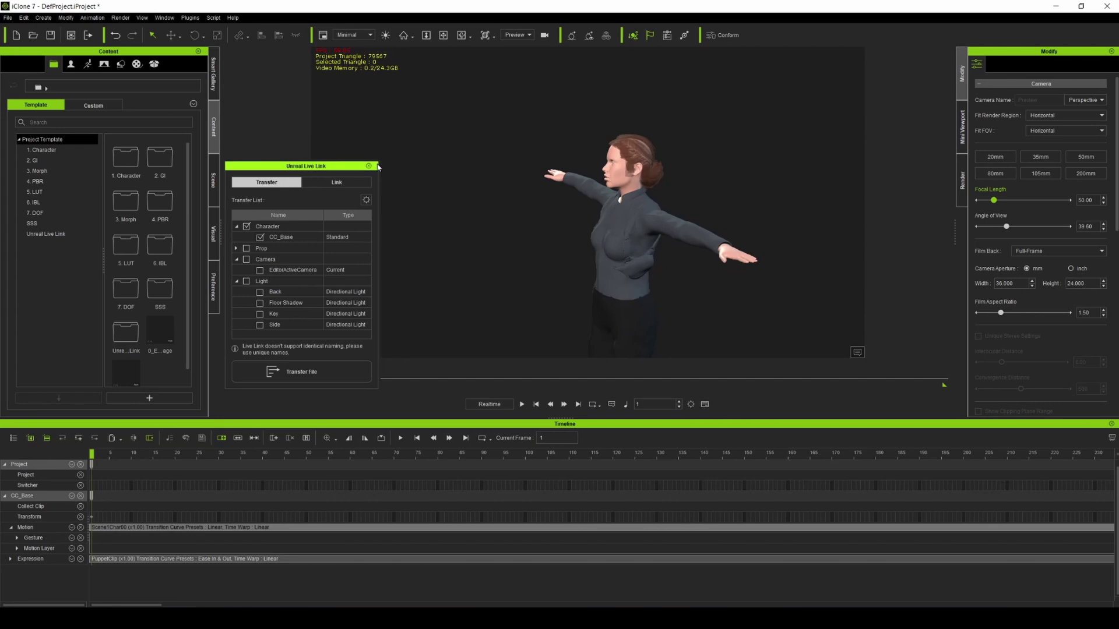
right_drag(433, 176, 553, 171)
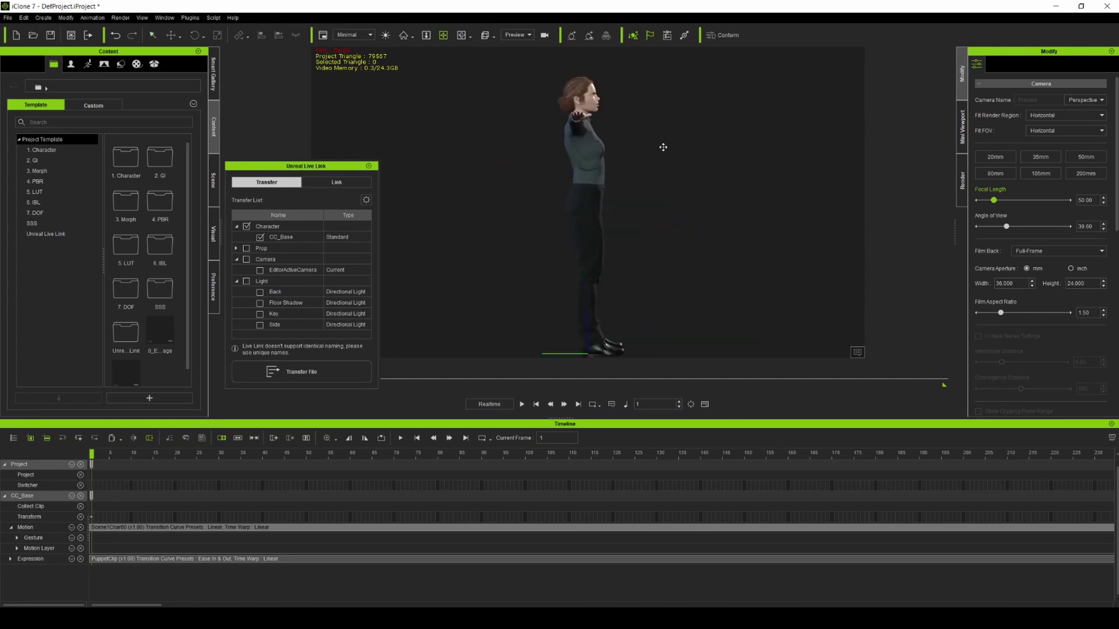
right_drag(650, 144, 757, 144)
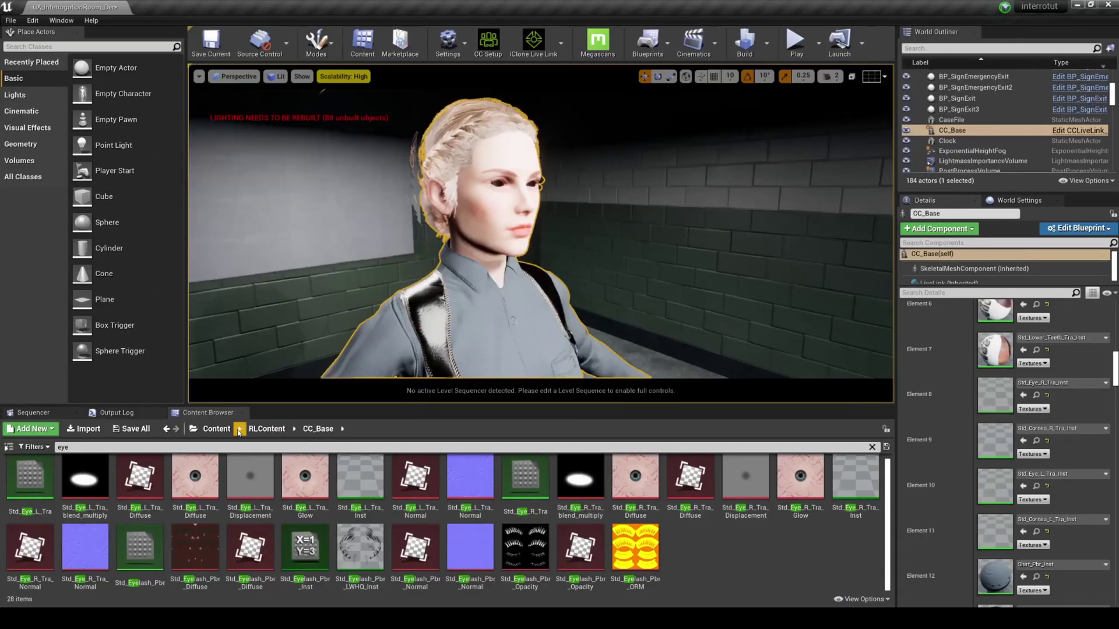
click(256, 429)
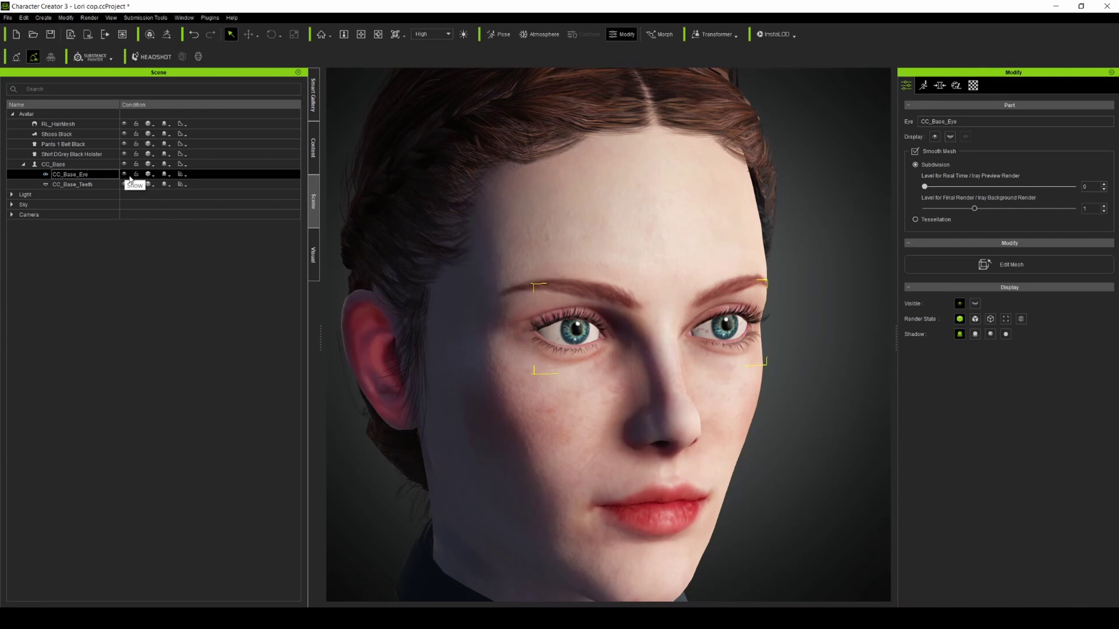
Step: In Character Creator 3, apply the Eyes_01 eyes from the CC3 Base Characters Pack to the character
click(313, 95)
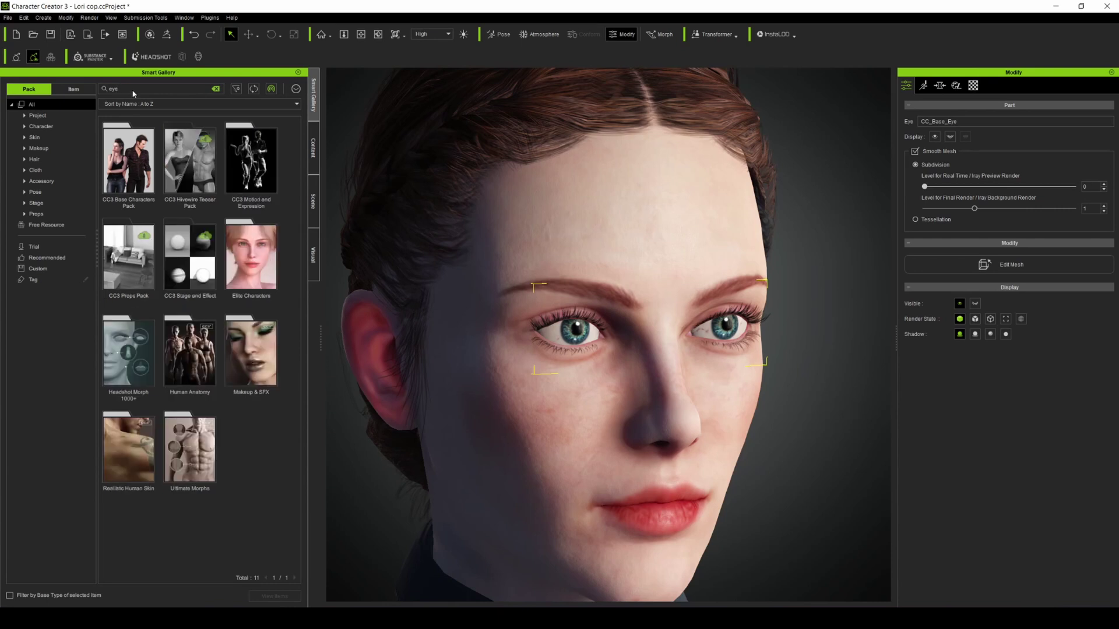
double_click(128, 160)
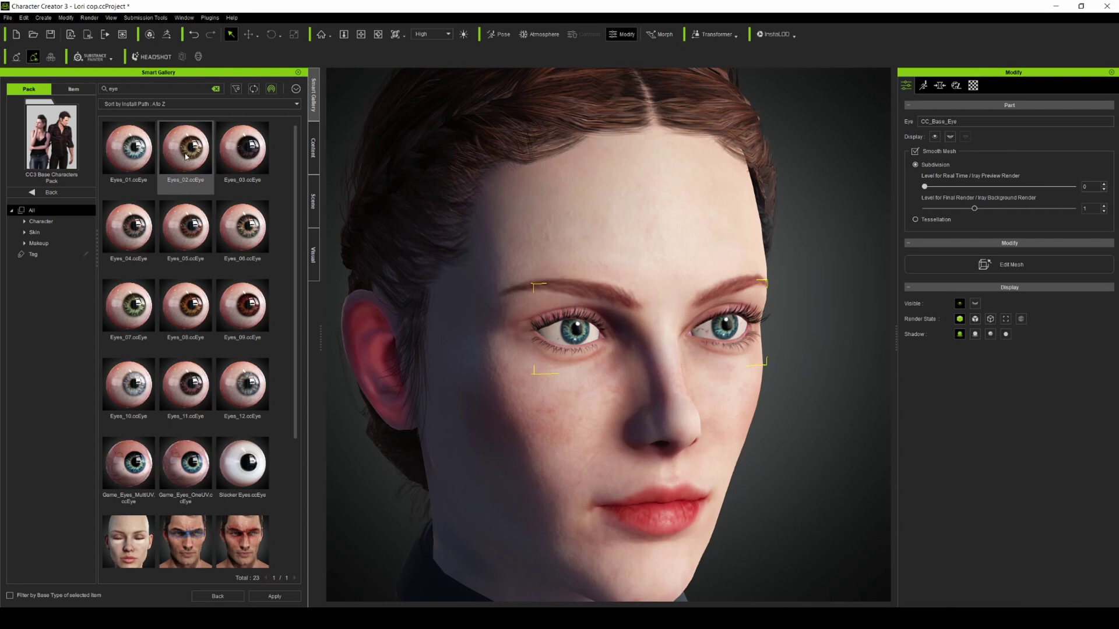
double_click(135, 146)
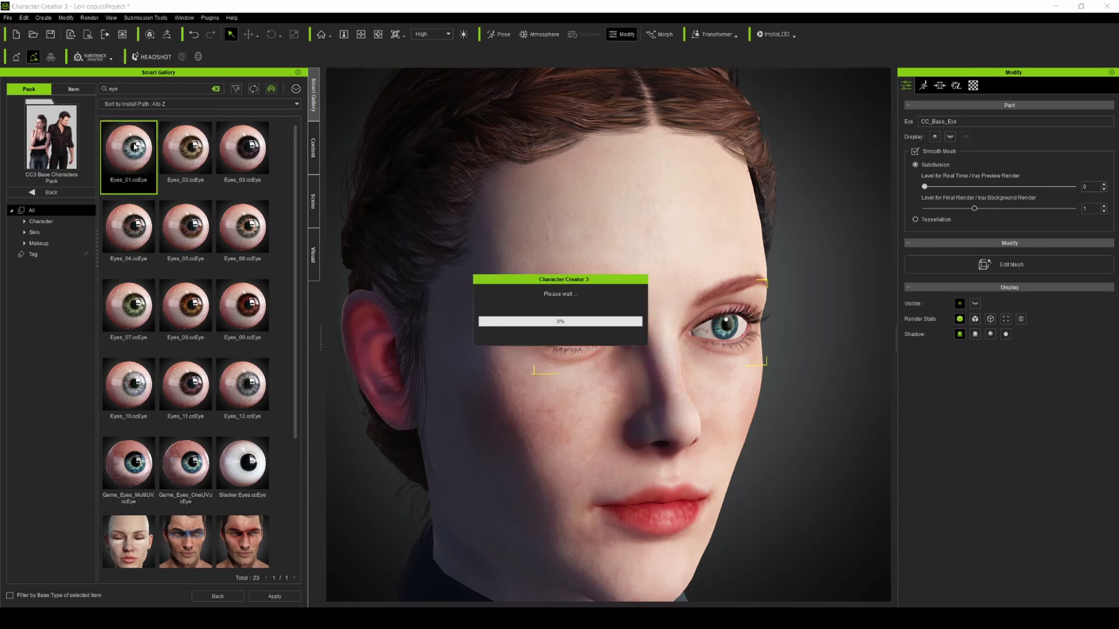
click(489, 336)
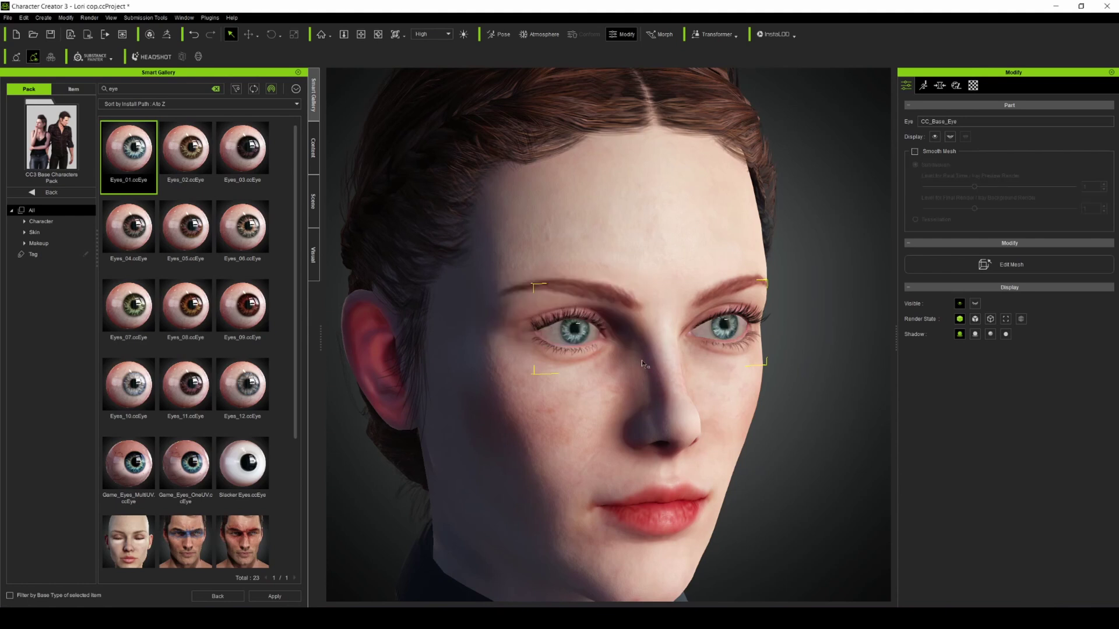
click(8, 18)
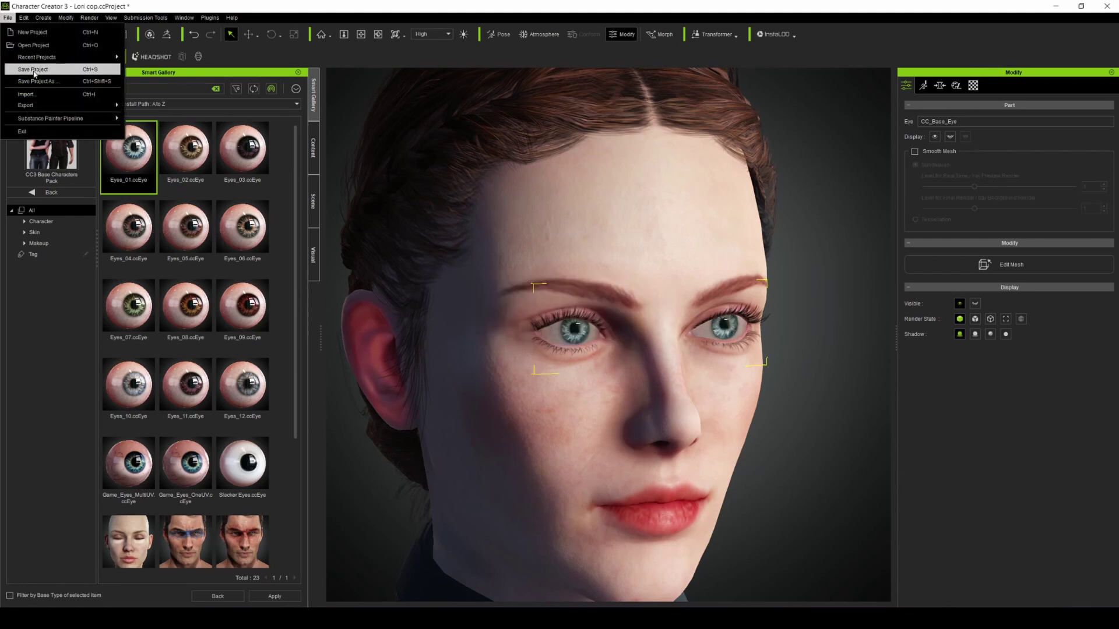
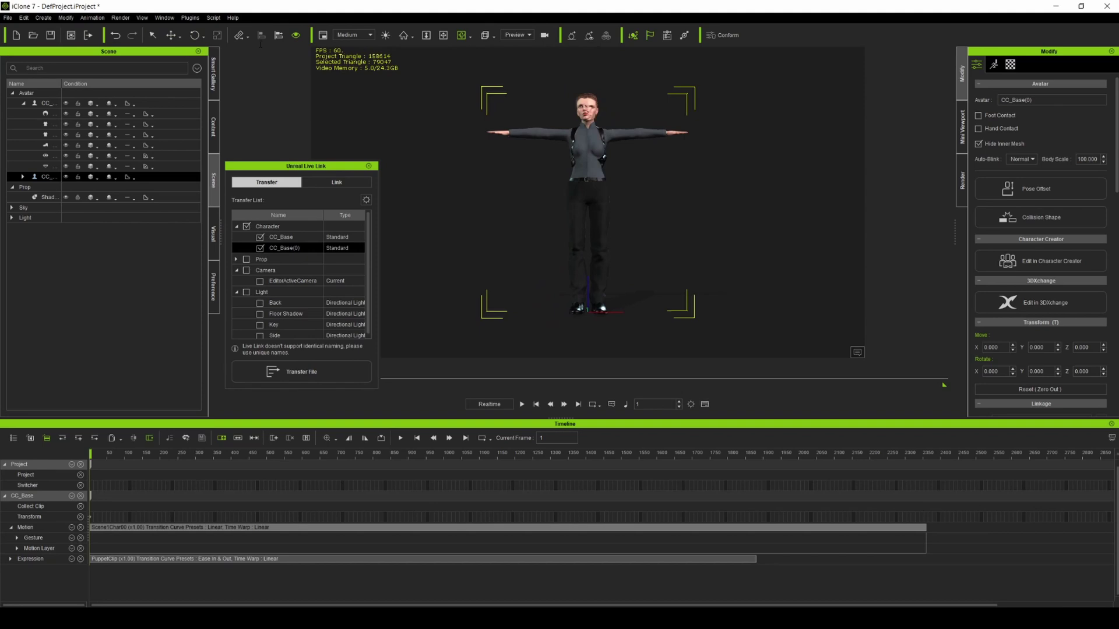
Step: In iClone 7, activate the Move tool, clear the selection and return the timeline to frame 1
click(170, 35)
click(524, 349)
drag(91, 454, 38, 457)
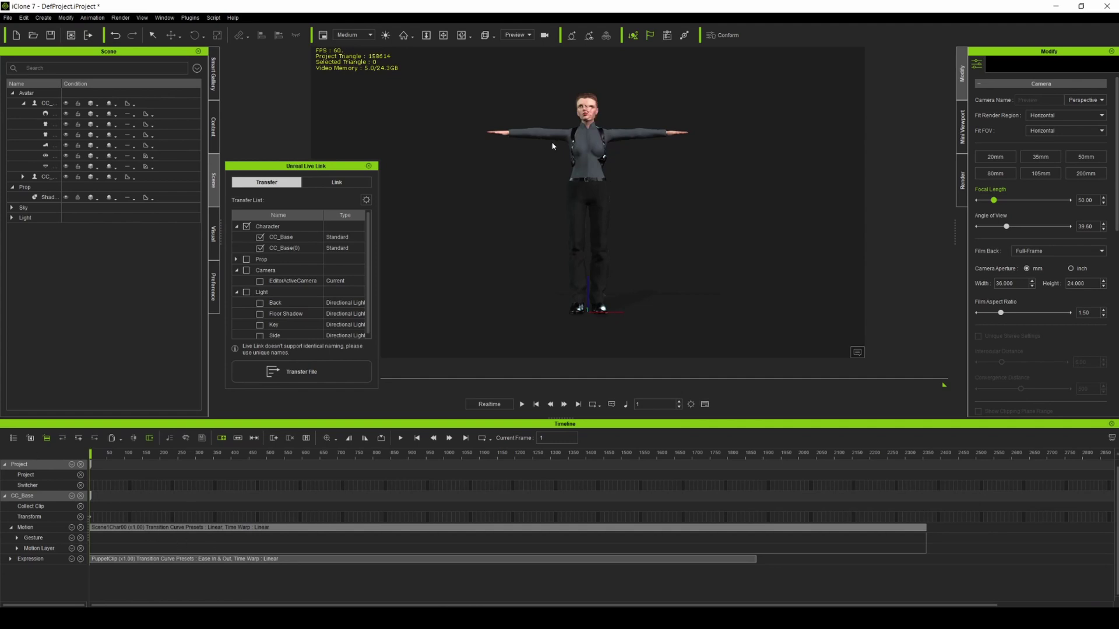
click(123, 532)
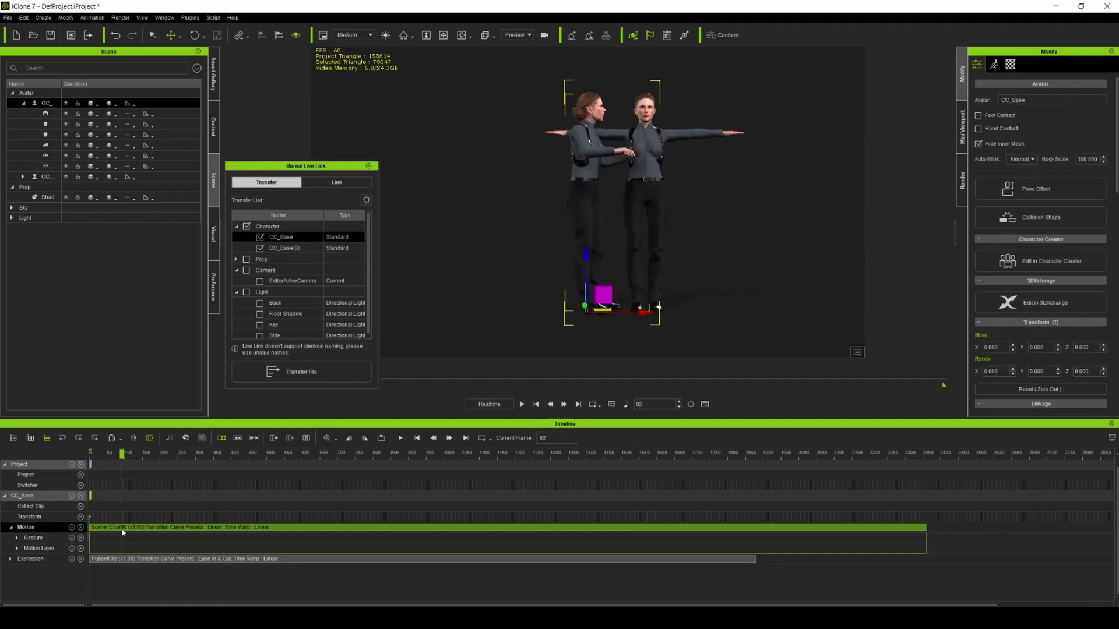
click(117, 464)
drag(122, 453, 74, 454)
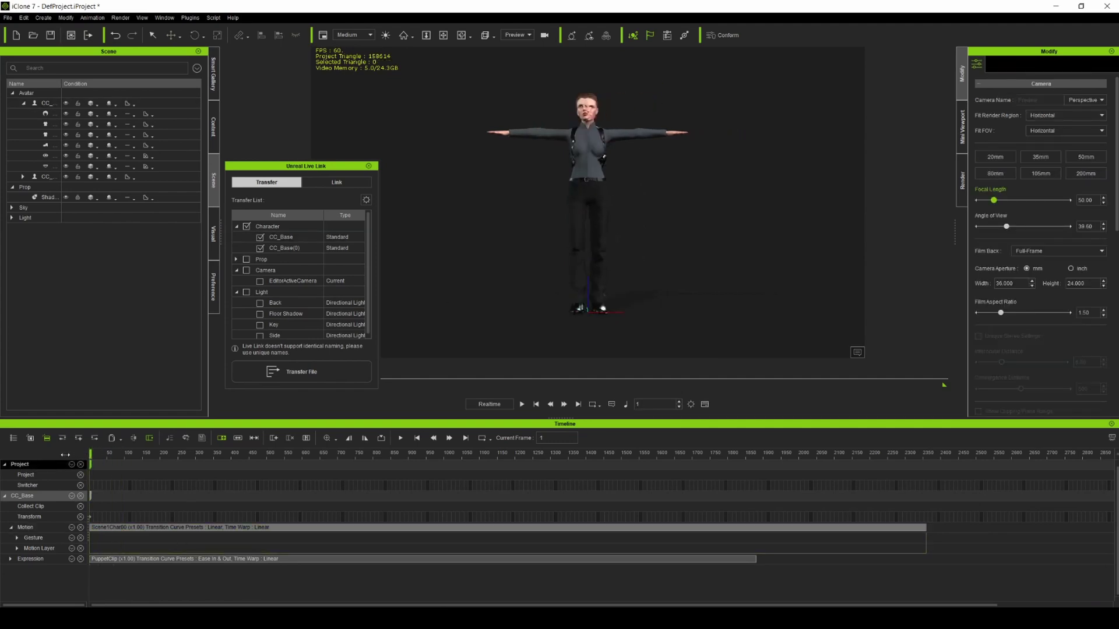
Step: Save CC_Base's motion clip as an RL Motion file named mom in the tuttoiralg folder on the Desktop
right_click(102, 531)
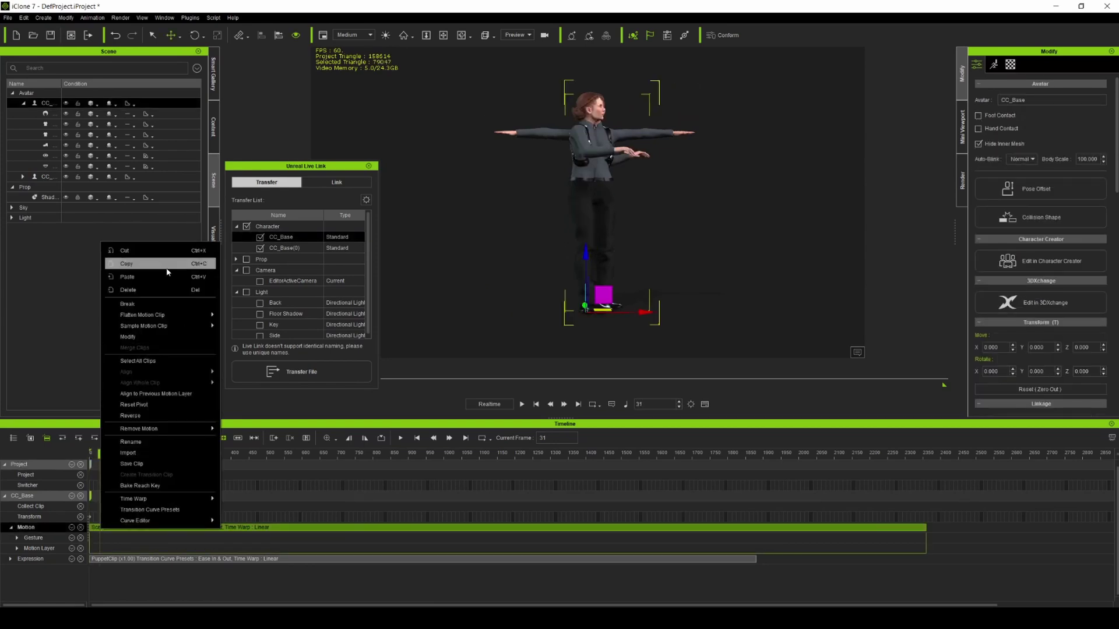
click(163, 463)
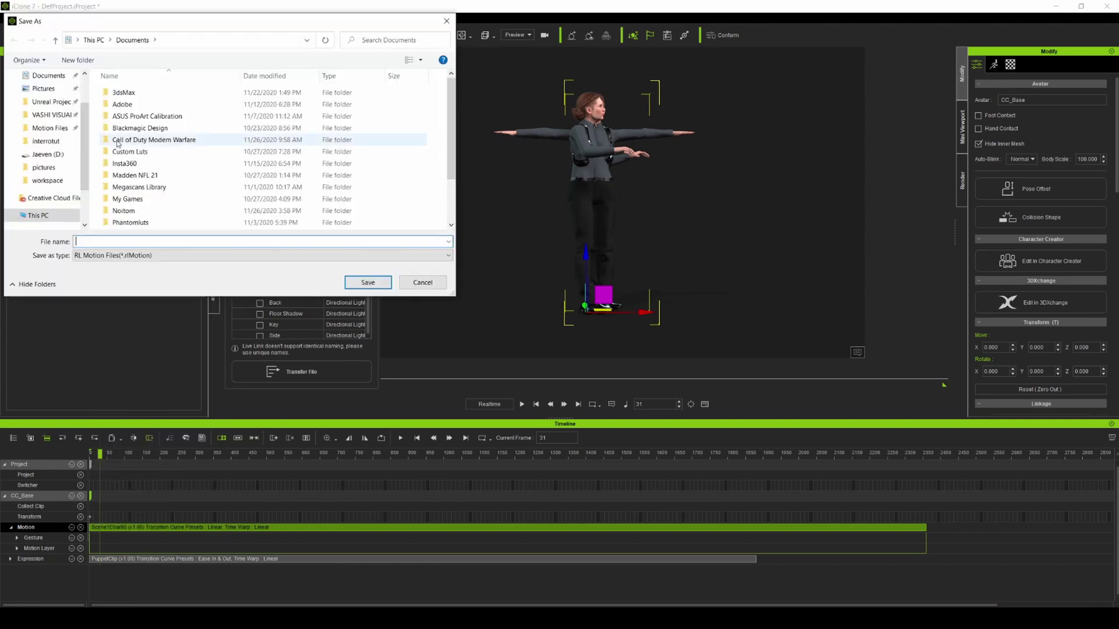
scroll(40, 105, up, 2)
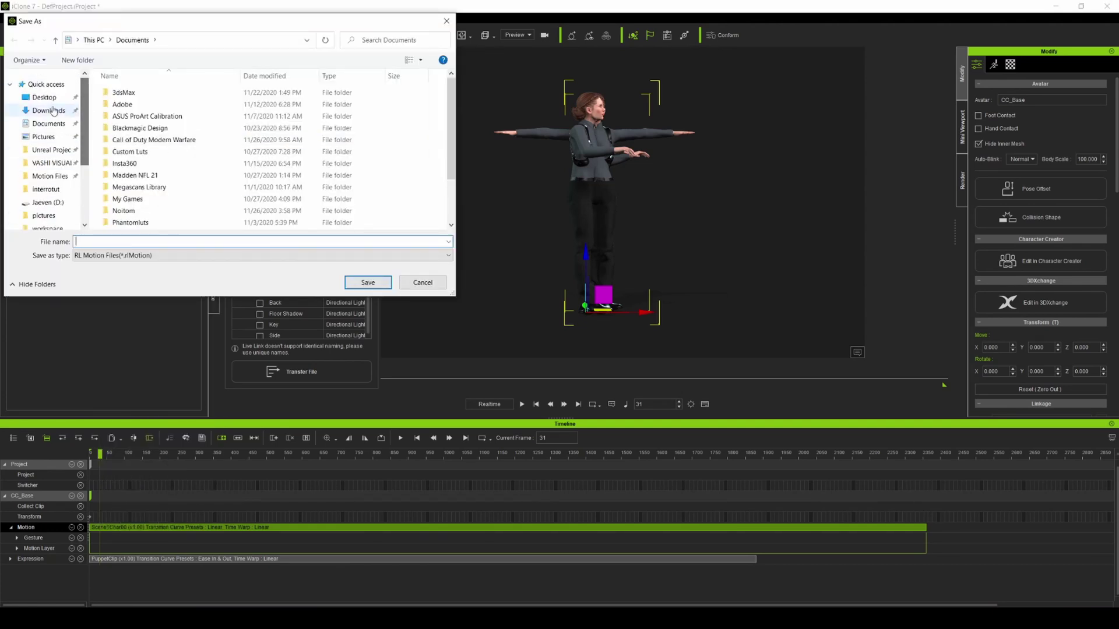
click(44, 97)
double_click(158, 134)
click(92, 242)
text(mom)
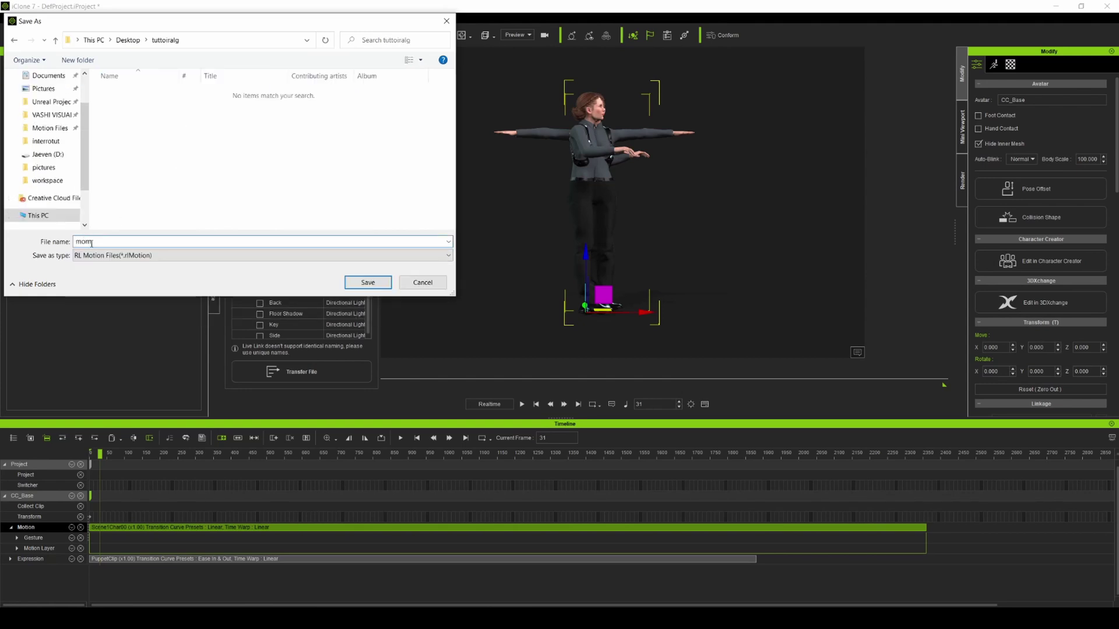
click(368, 282)
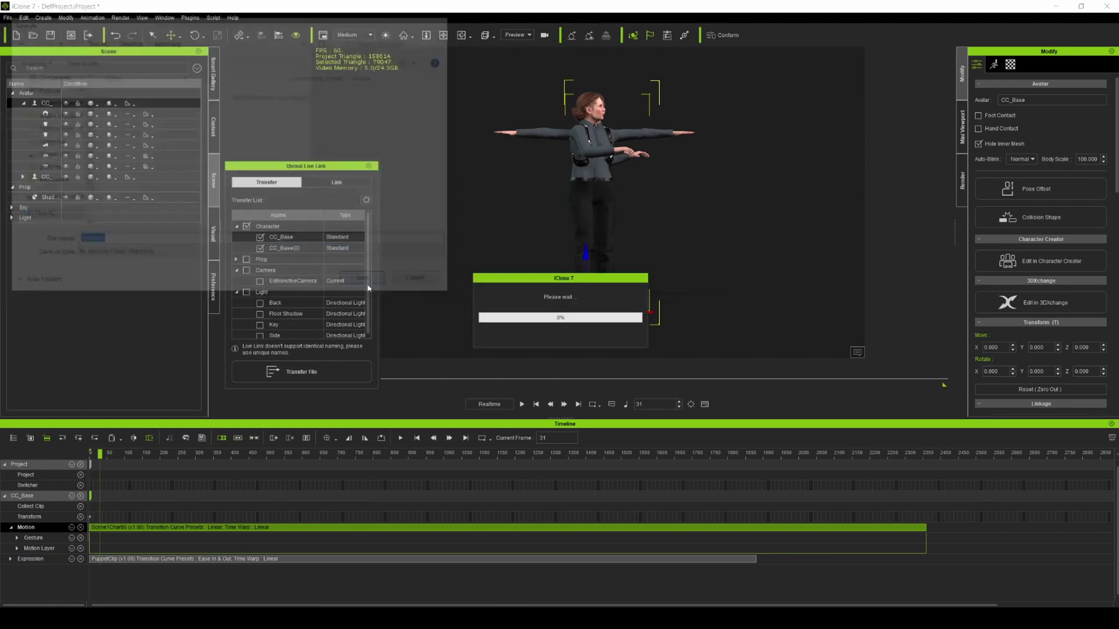
Step: Export CC_Base's expression clip as a Talk file into the tuttoiralg folder on the Desktop
right_click(100, 561)
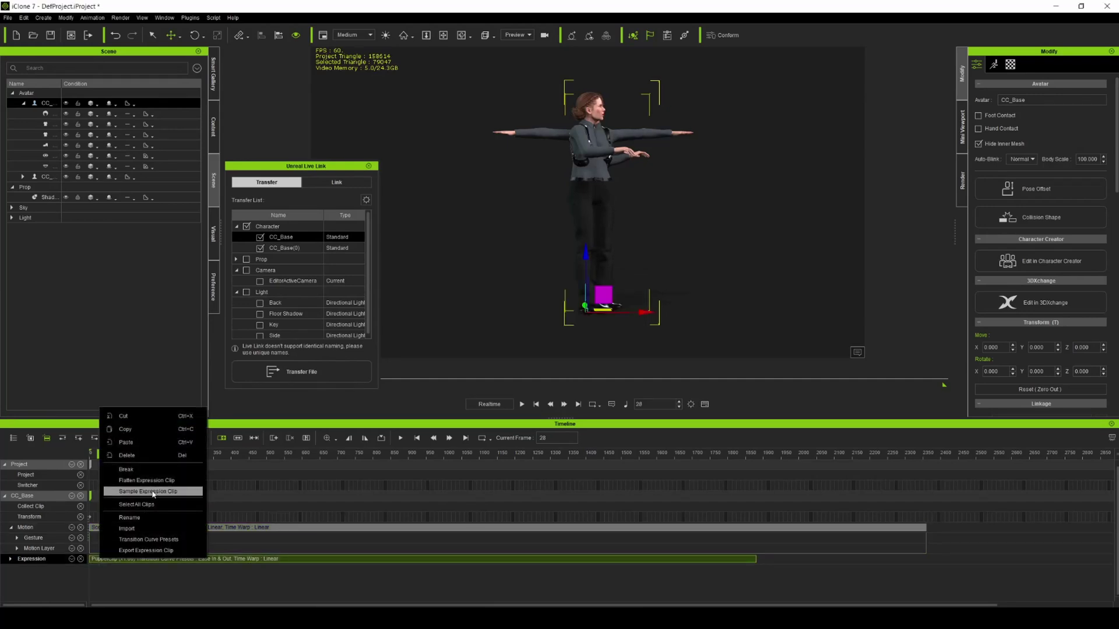
click(145, 550)
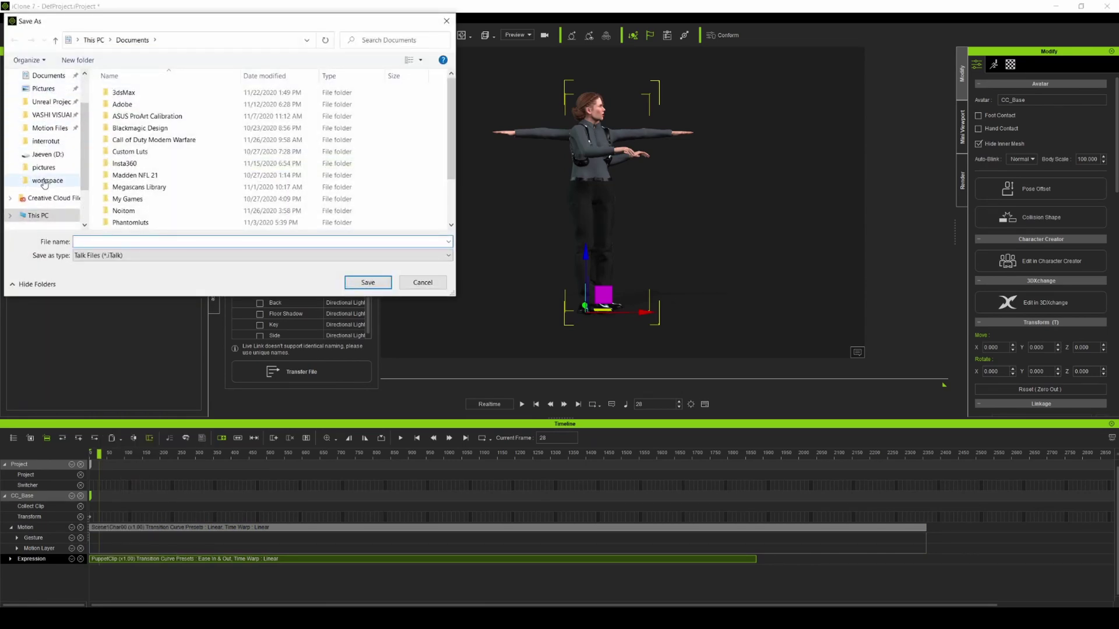
scroll(55, 114, up, 3)
click(47, 96)
double_click(135, 118)
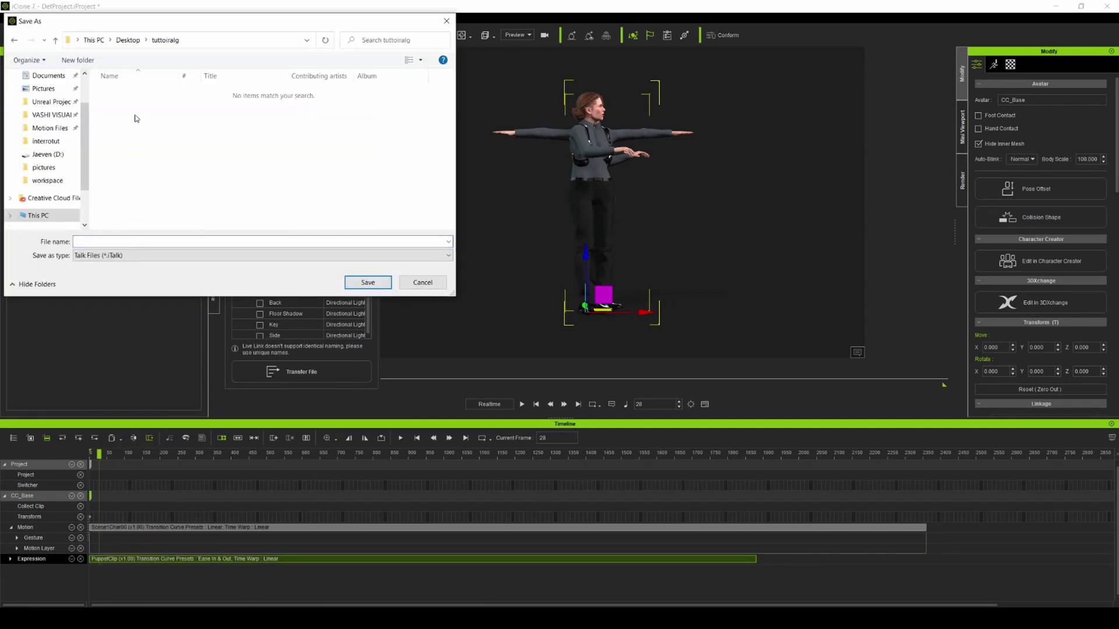
click(106, 239)
click(372, 283)
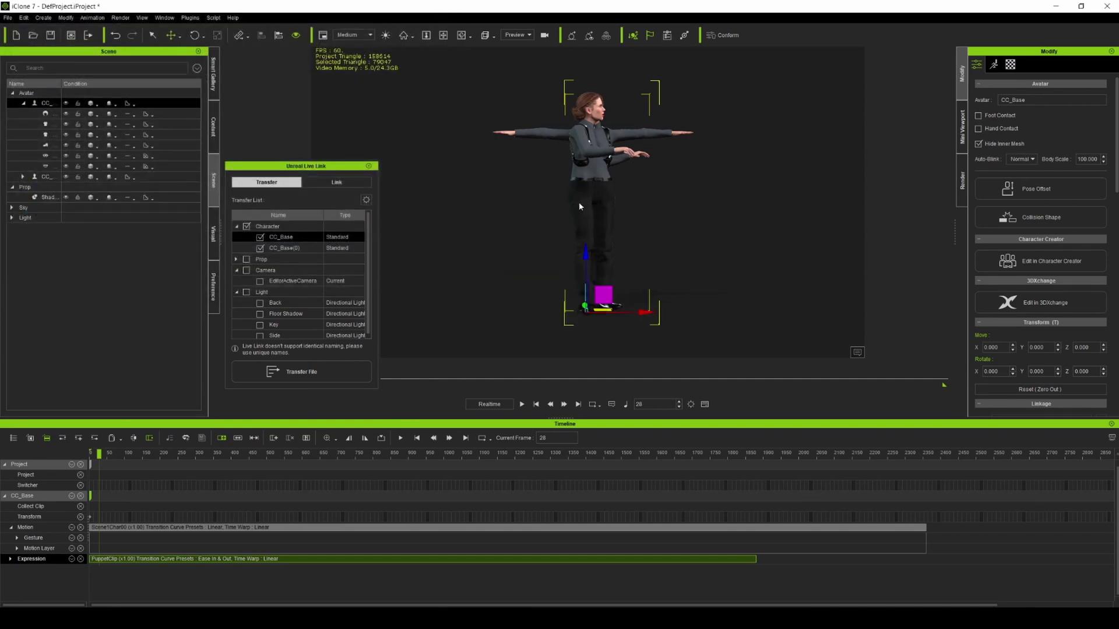
Step: Delete the original CC_Base avatar and import the saved motion file onto CC_Base(0)
drag(643, 321, 719, 314)
key(Delete)
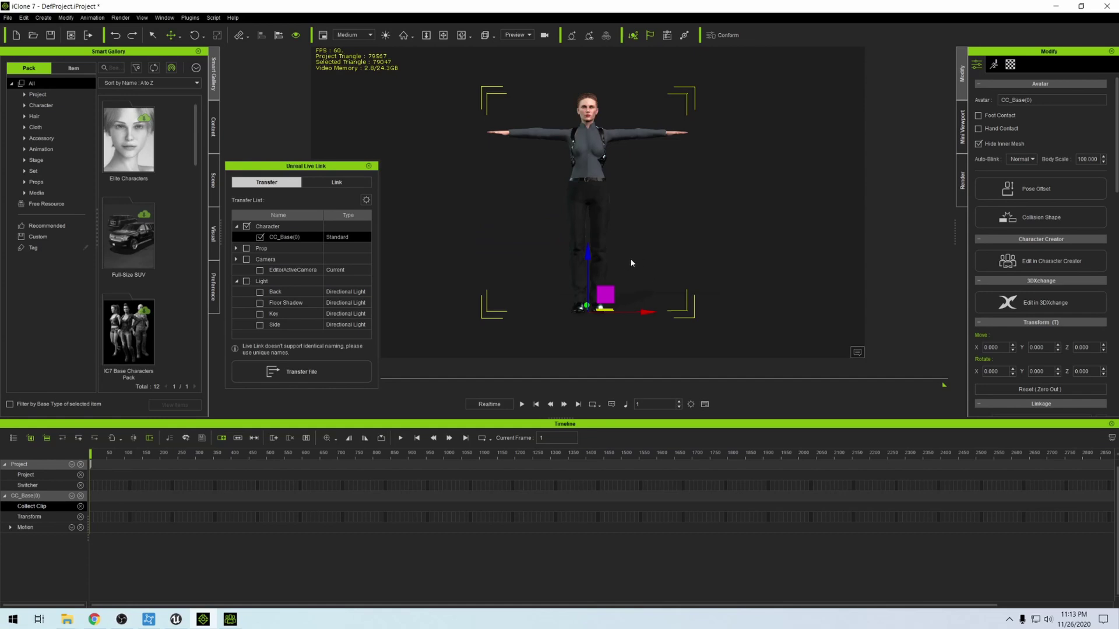
click(7, 18)
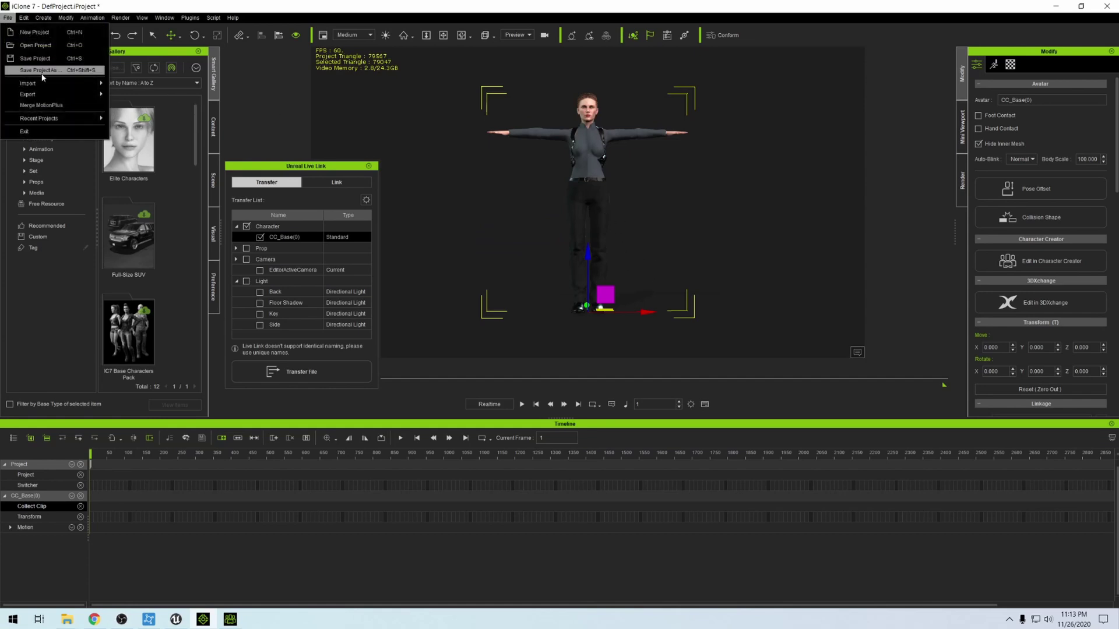
mouse_move(58, 83)
click(144, 88)
double_click(560, 339)
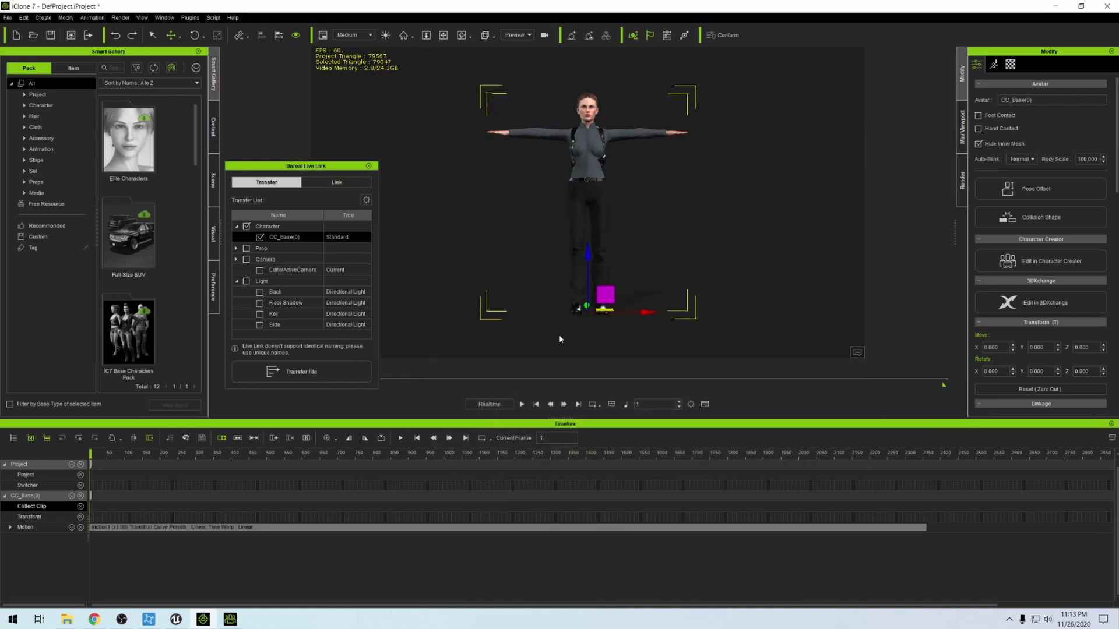
Step: Import the saved talk file onto CC_Base(0) and show the character's Expression track in the timeline
click(8, 18)
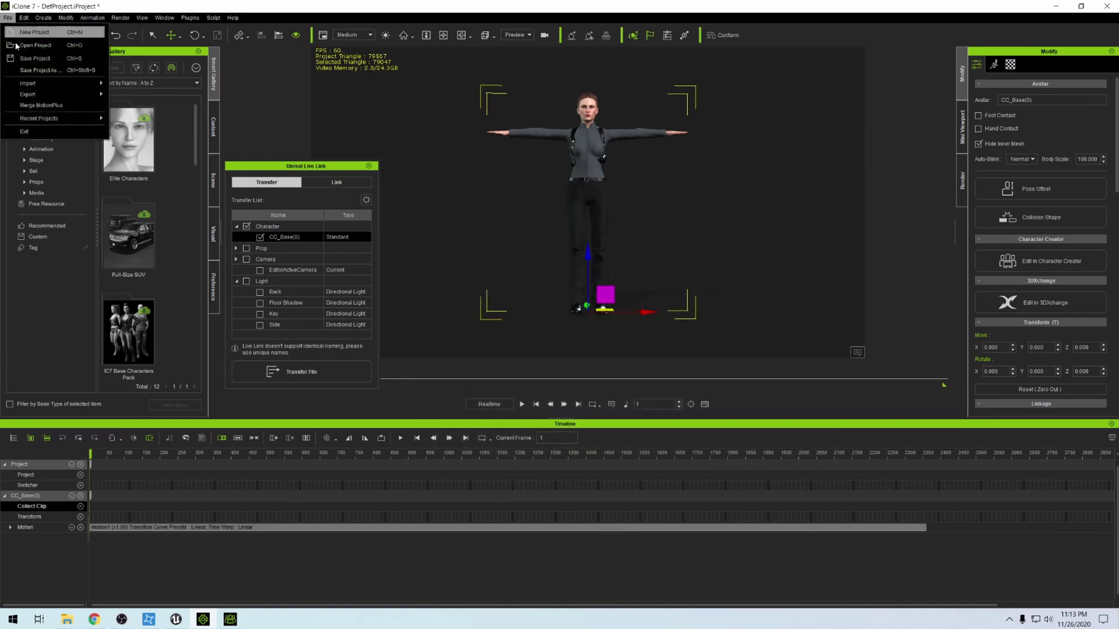
mouse_move(38, 86)
click(131, 85)
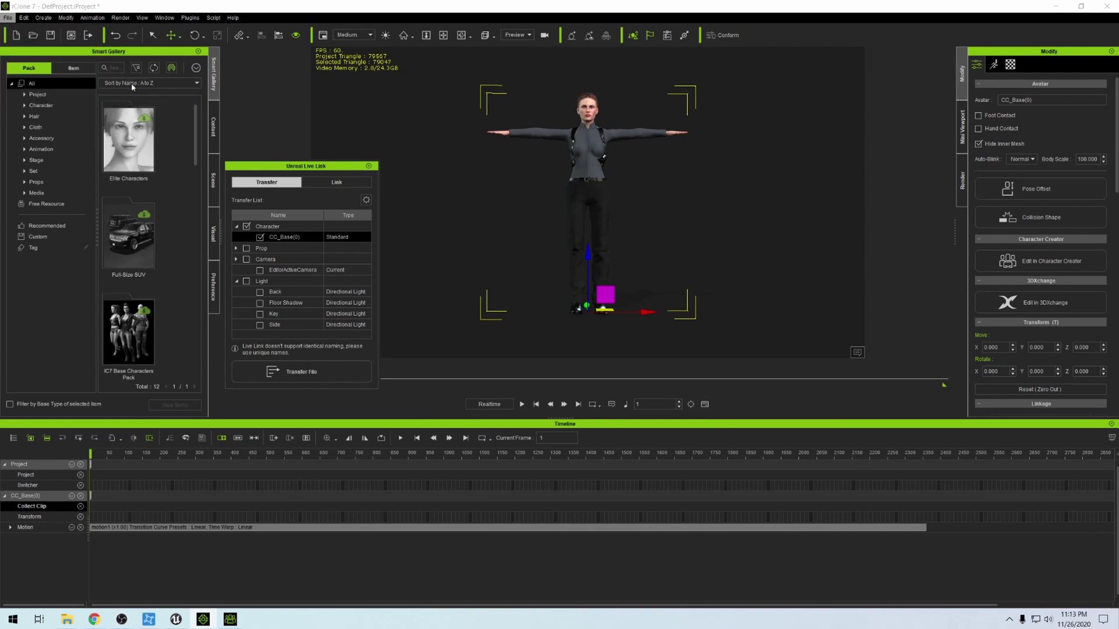
double_click(539, 350)
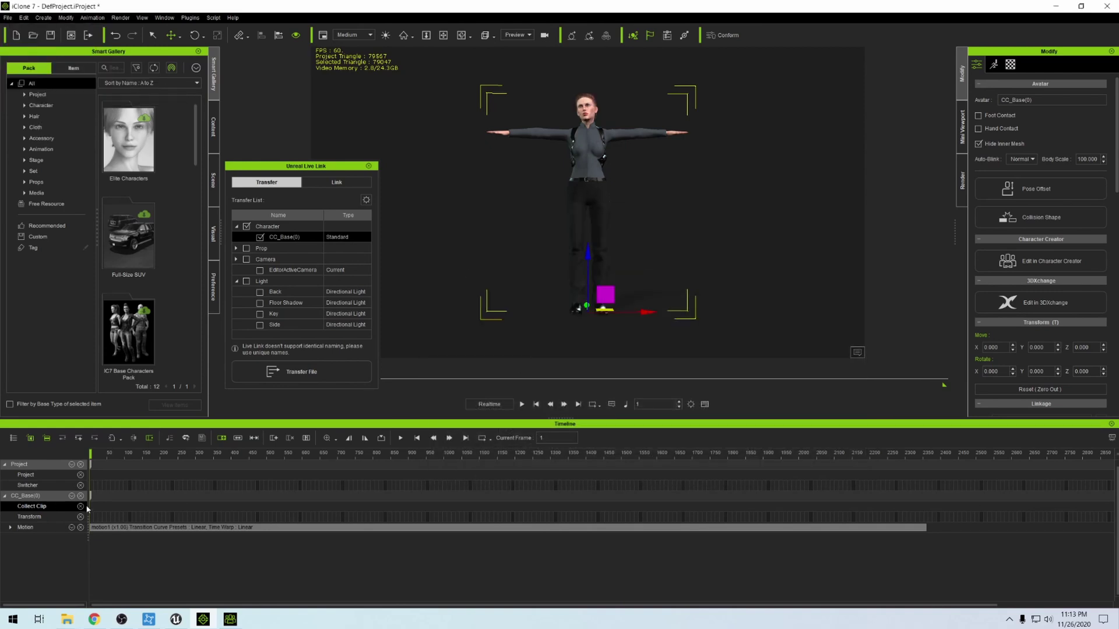
click(72, 496)
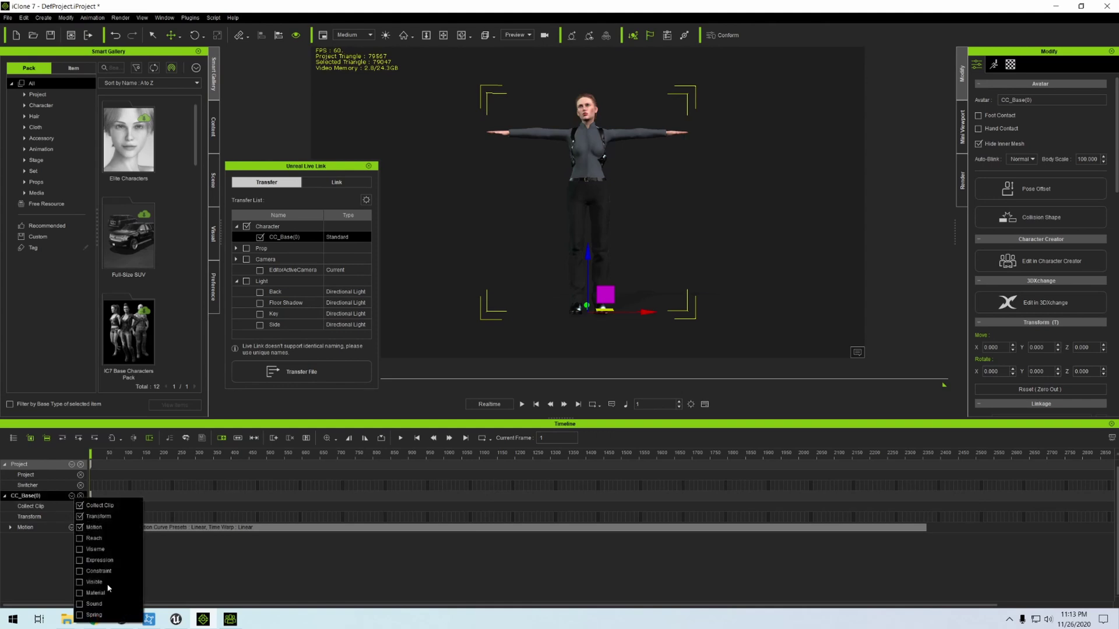
click(80, 560)
Step: Check the imported animation at about frame 407, return to frame 1 and play it back
click(234, 453)
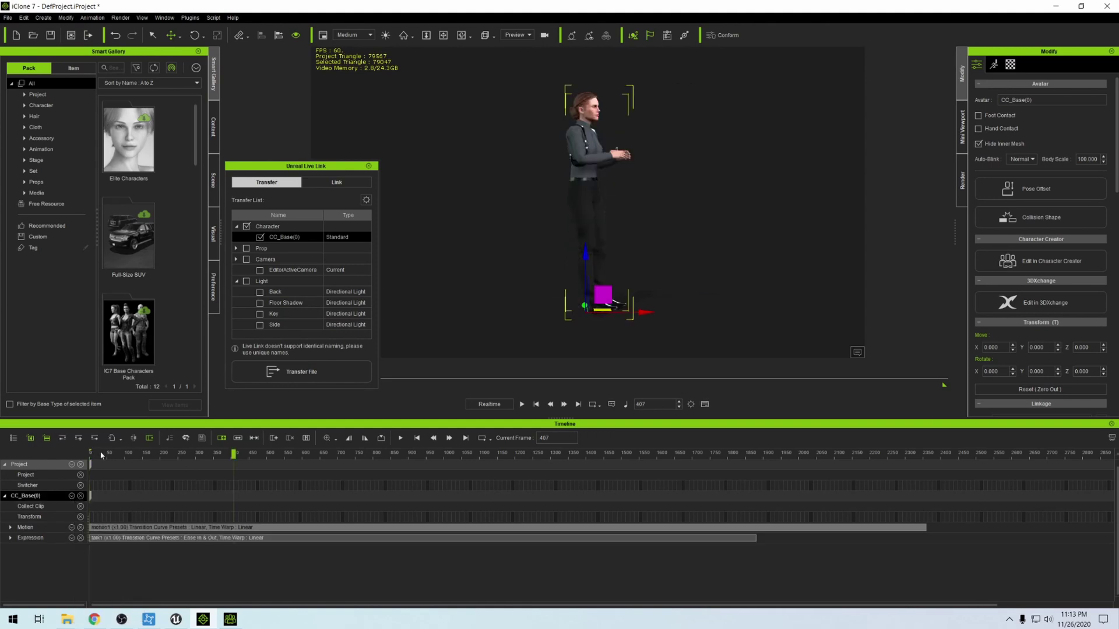
click(536, 404)
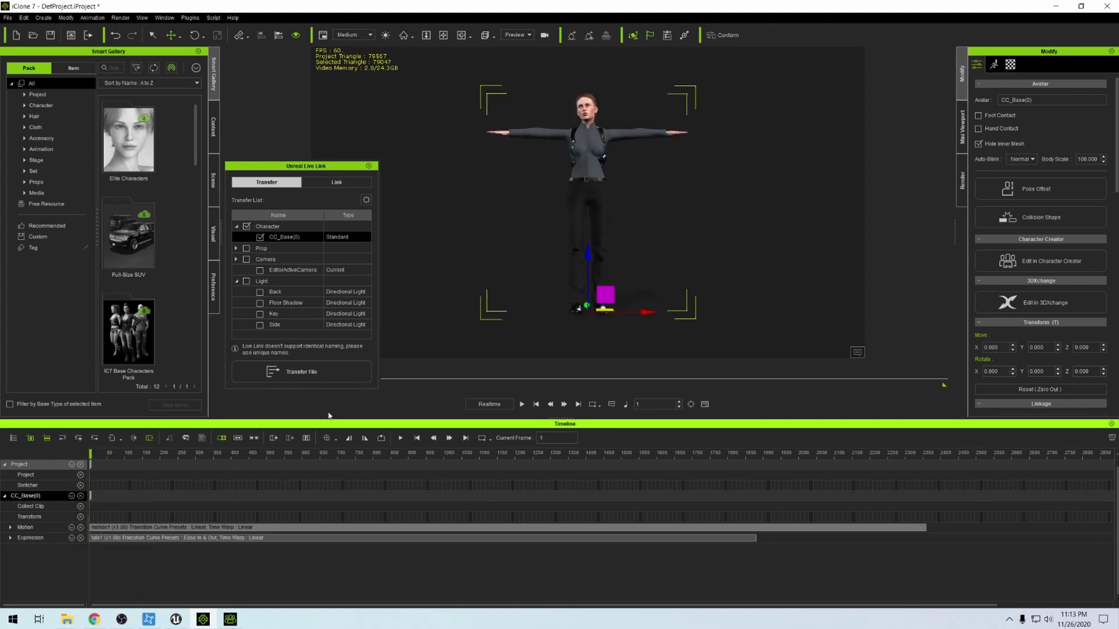
click(522, 404)
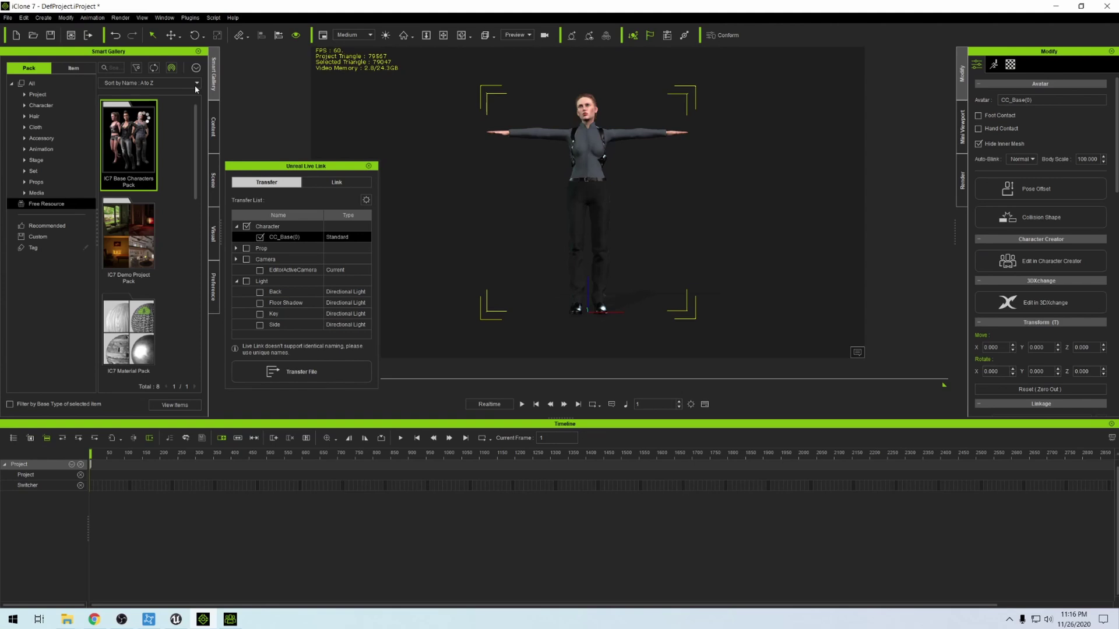
Step: Transfer the CC_Base(0) character to Unreal through Unreal Live Link
drag(94, 455, 52, 459)
click(337, 182)
click(267, 182)
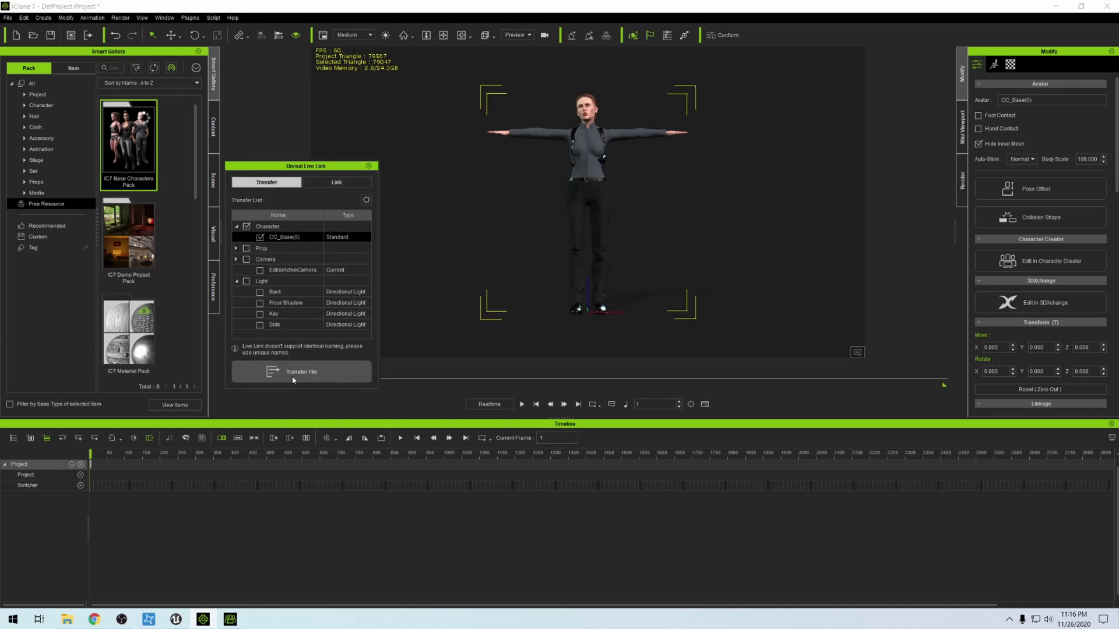
click(271, 372)
click(176, 619)
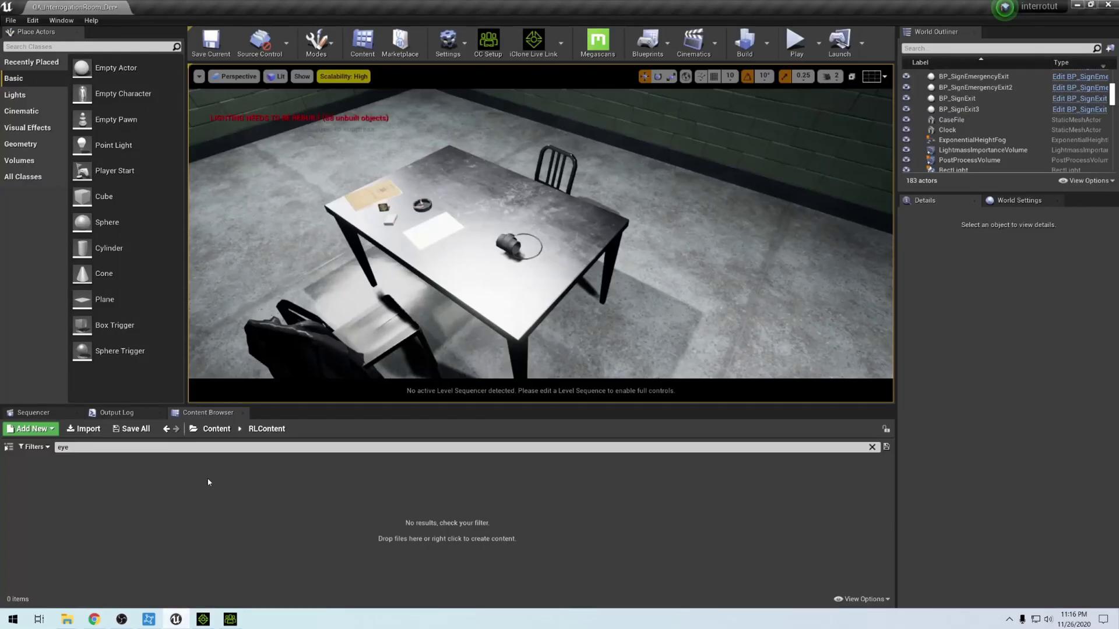
click(203, 619)
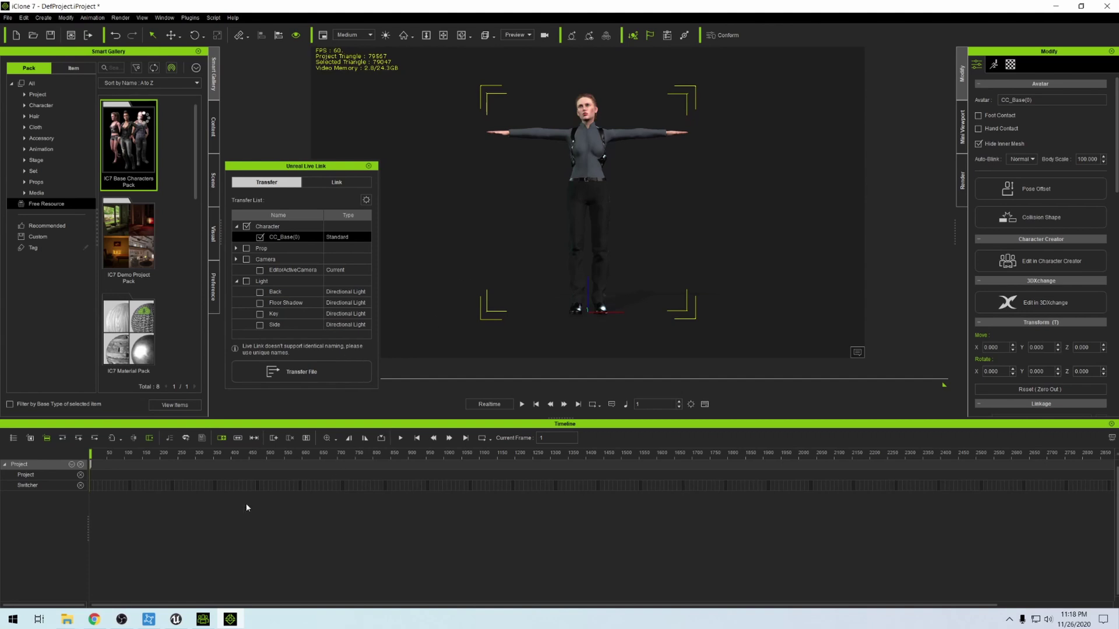
Step: Switch to Unreal and examine the transferred CC_Base_0 character's face and eyes up close
click(175, 619)
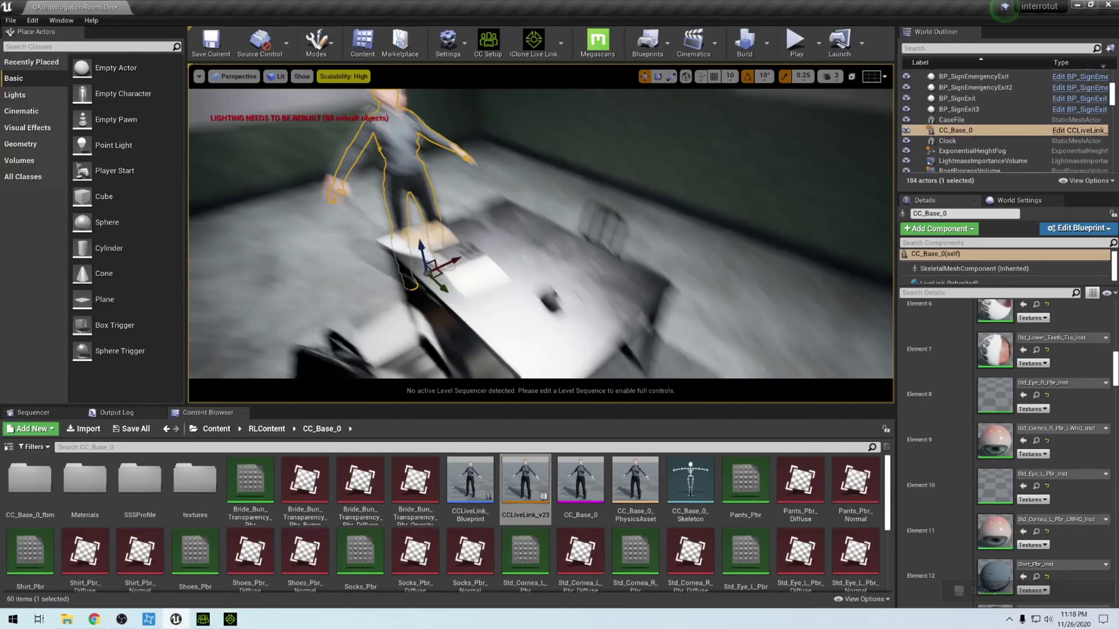
click(332, 114)
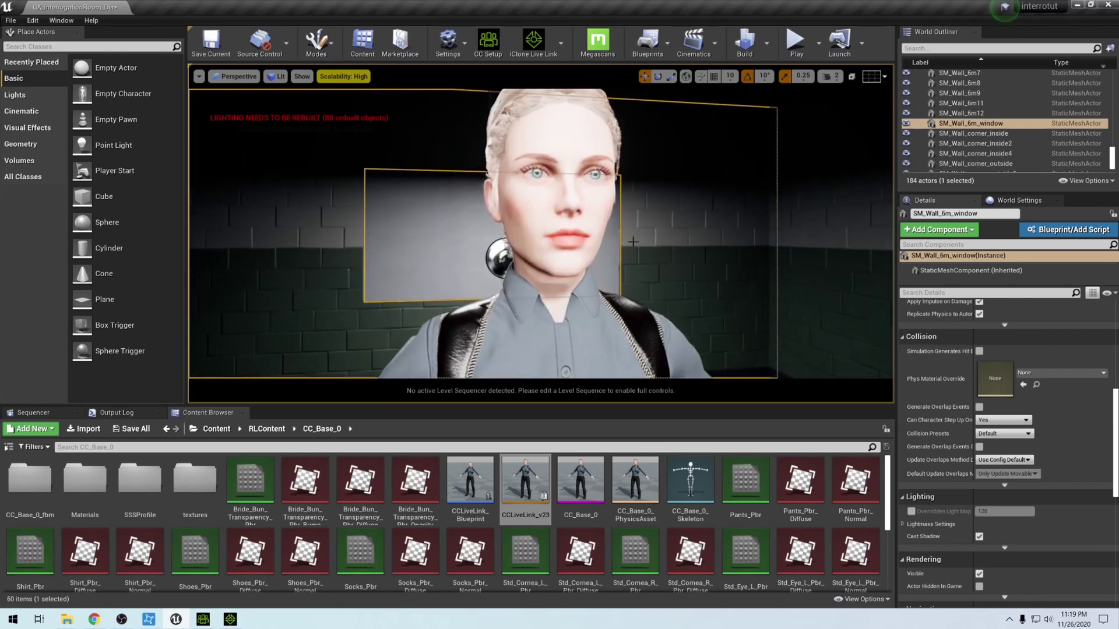
key(alt+Tab)
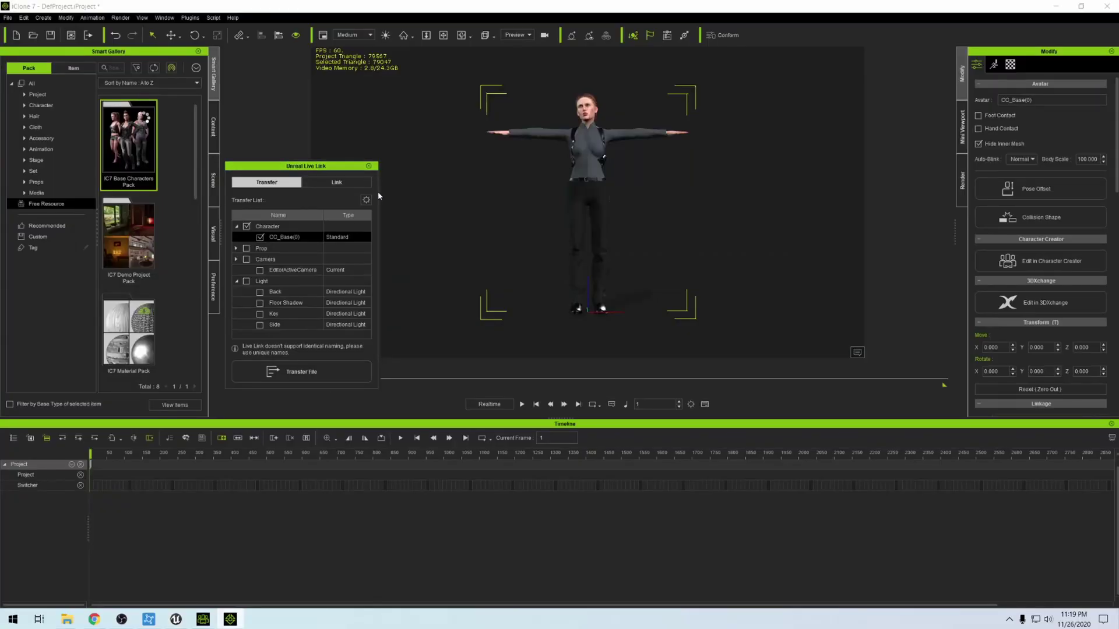
Step: Switch to Character Creator 3 and close it, saving the character as a Character Creator Project in the Desktop's ionter folder
click(202, 618)
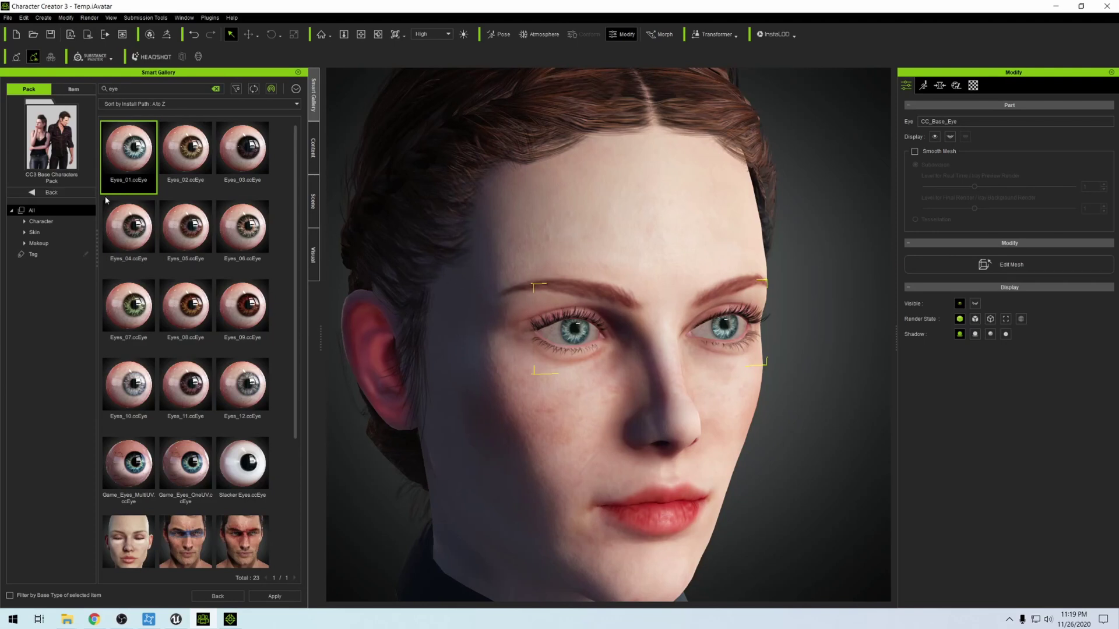
click(35, 193)
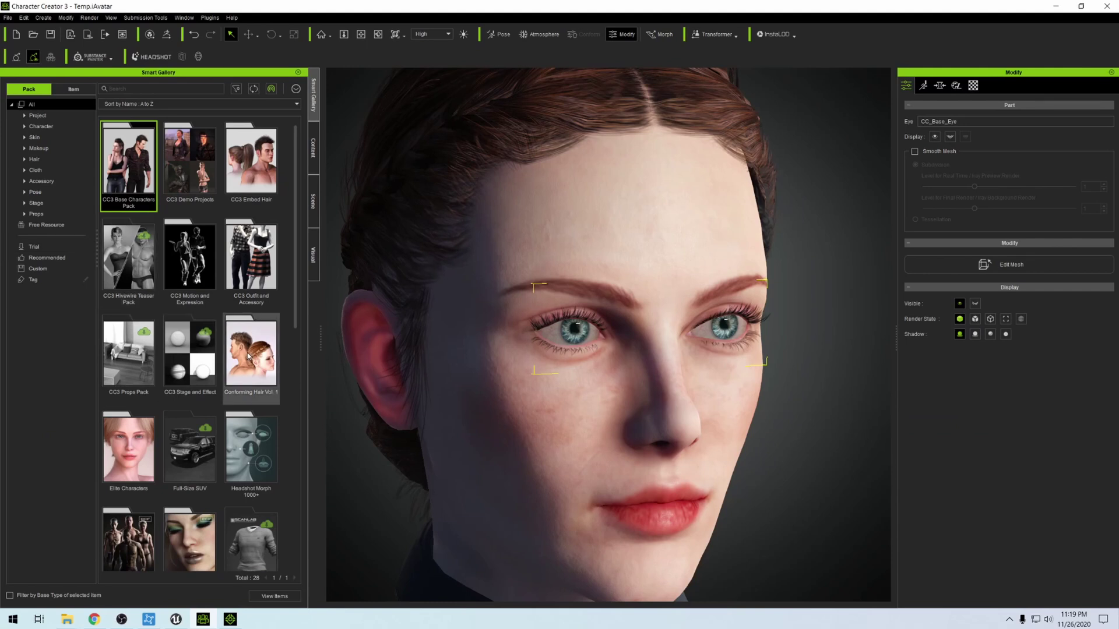
scroll(248, 356, down, 1)
click(8, 17)
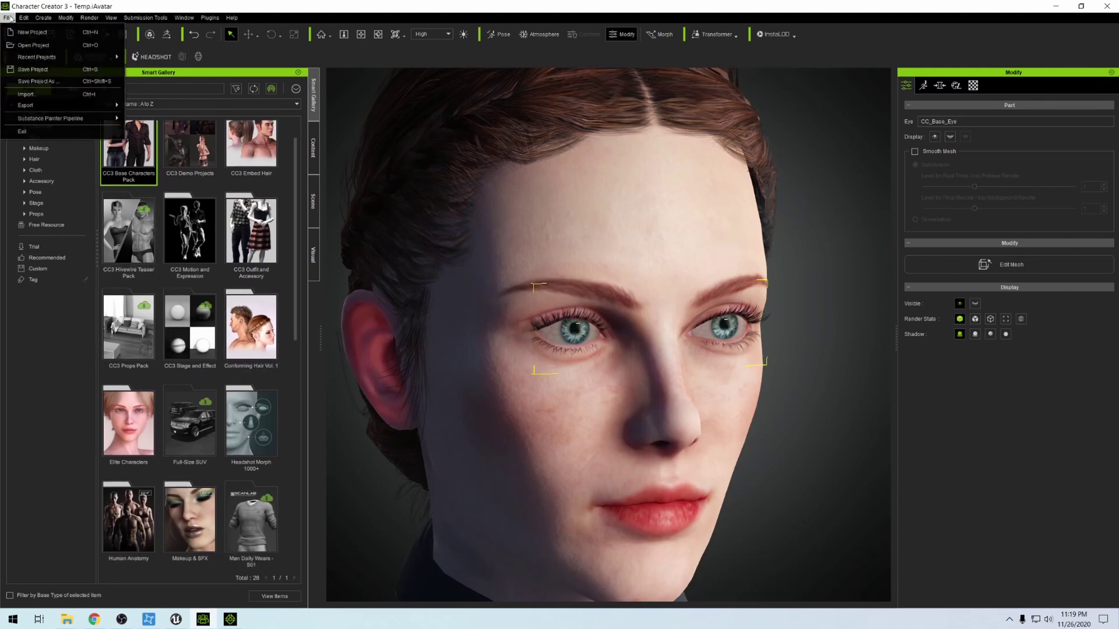
key(Escape)
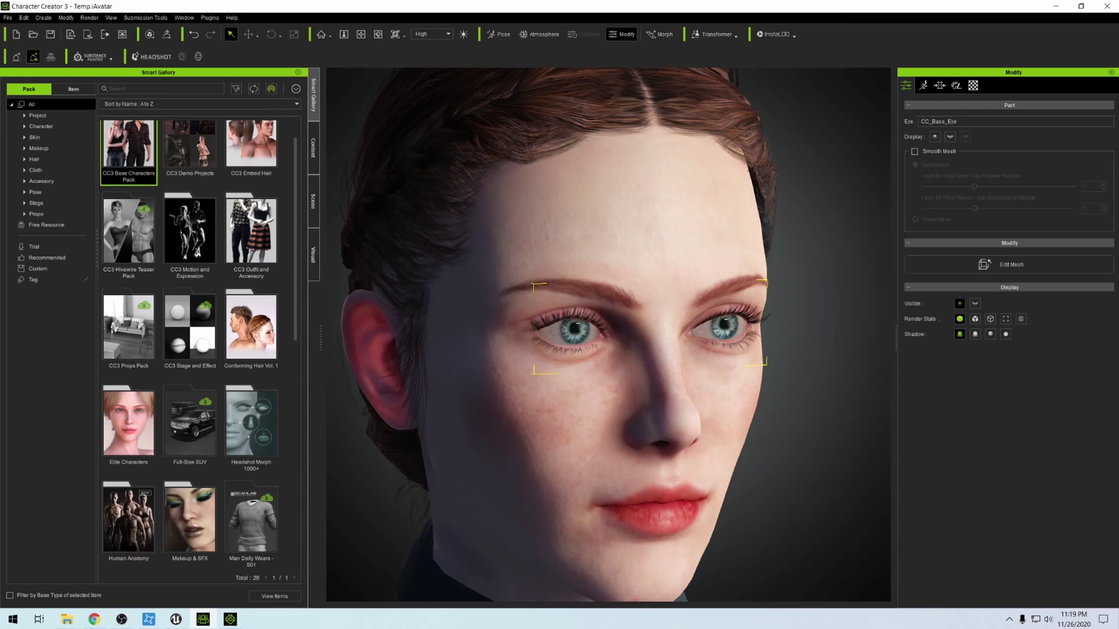
click(1108, 7)
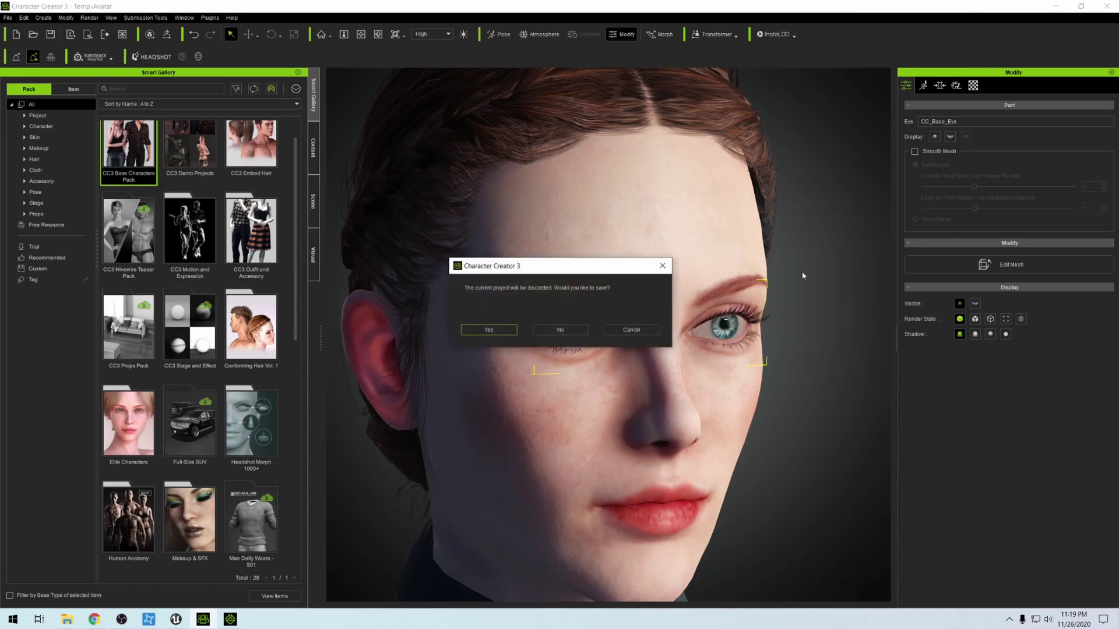
click(496, 331)
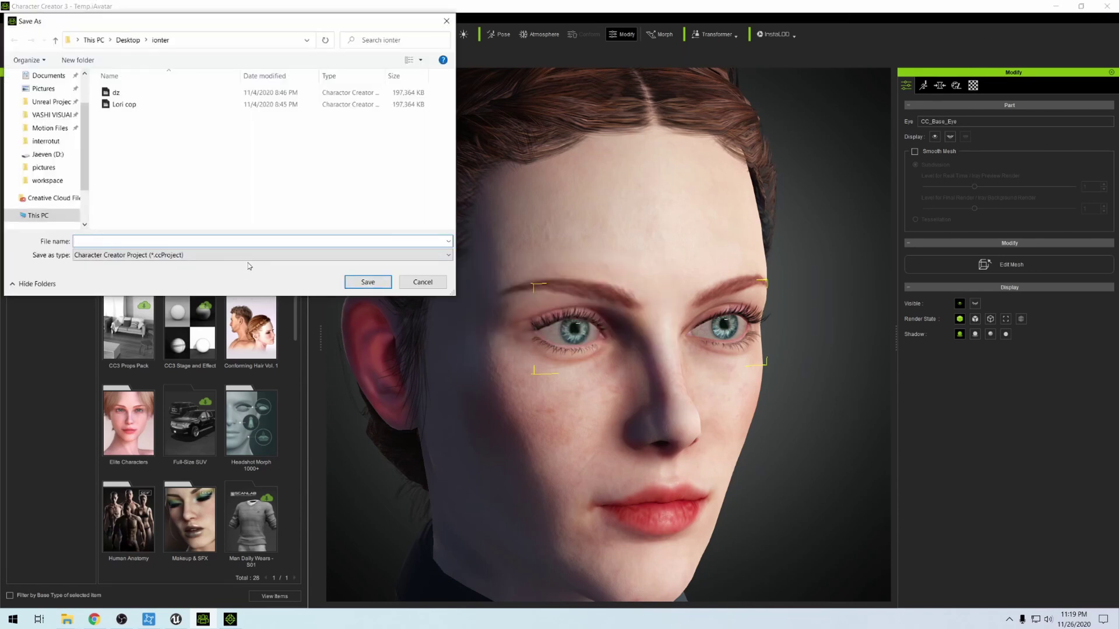
text(lo)
click(102, 252)
click(368, 281)
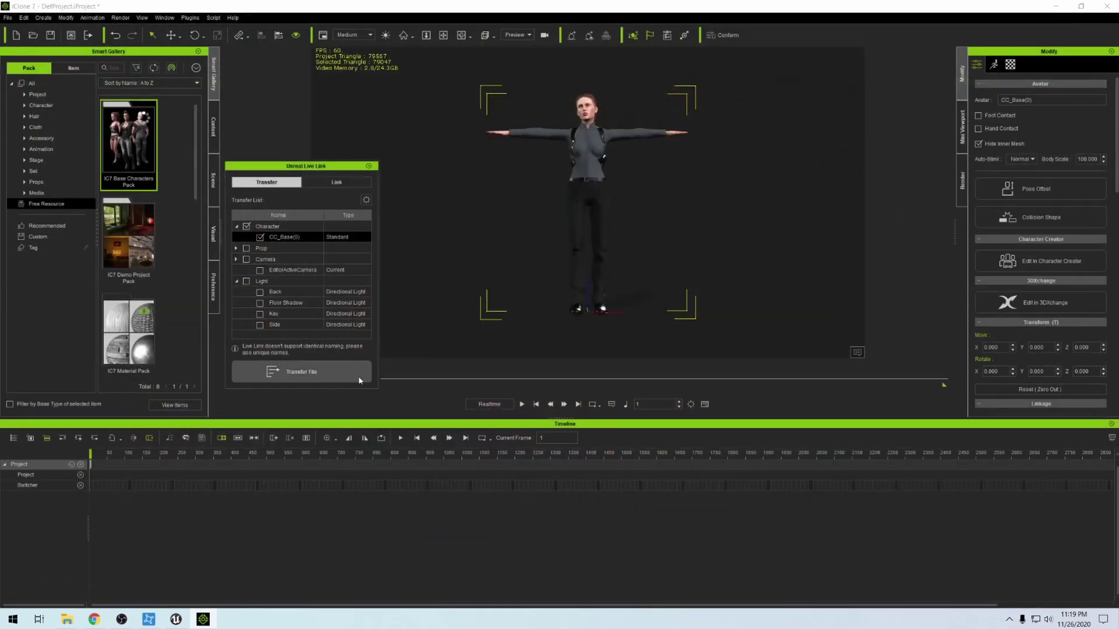
click(360, 380)
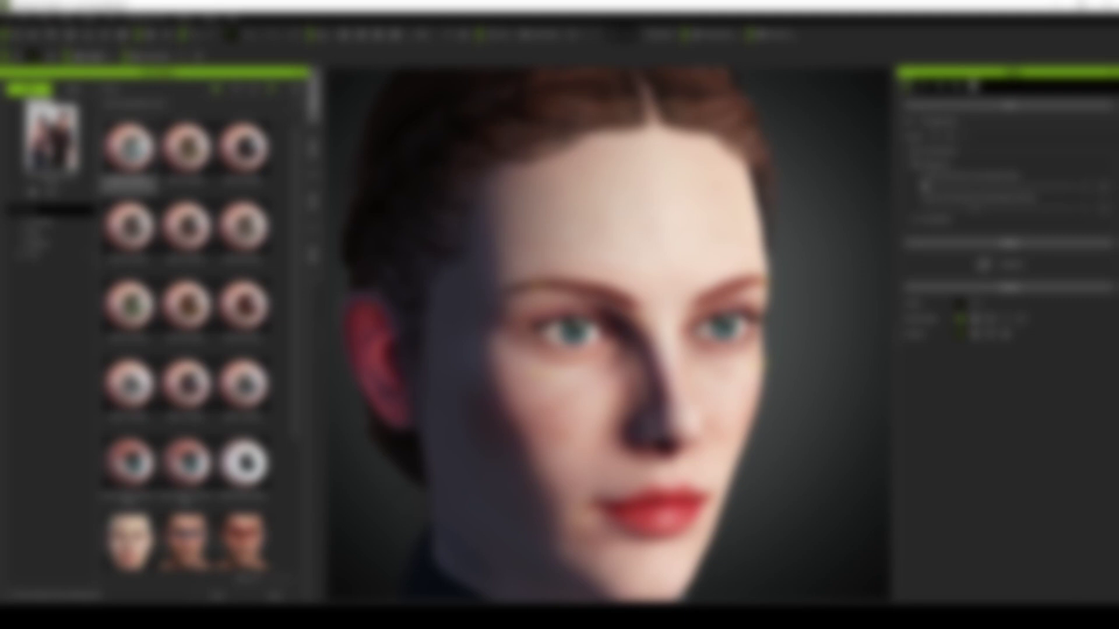
double_click(129, 147)
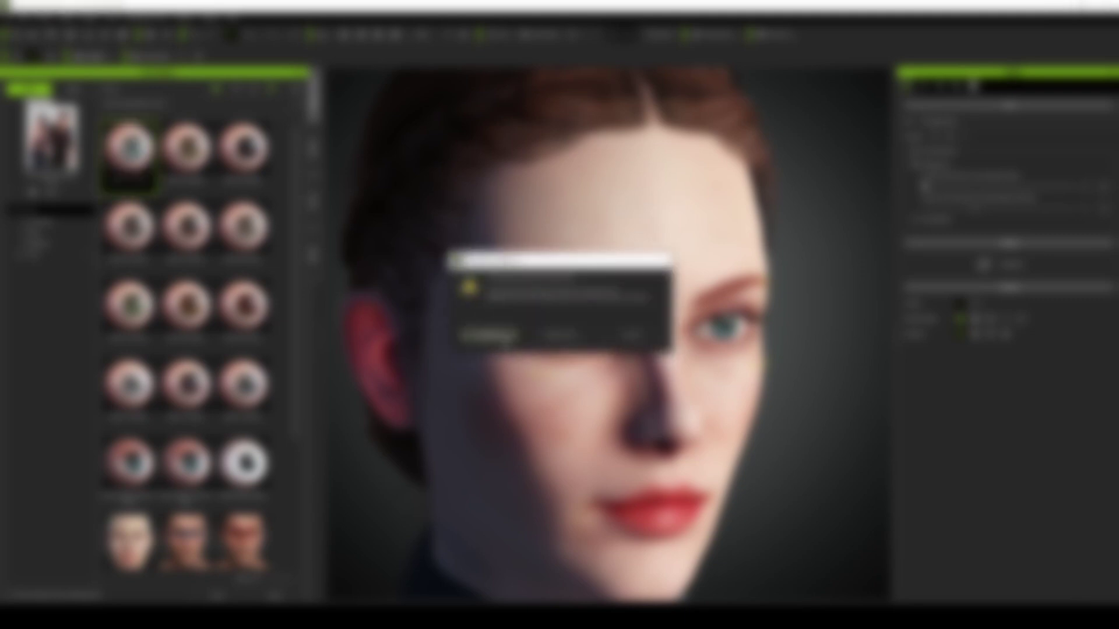
key(Return)
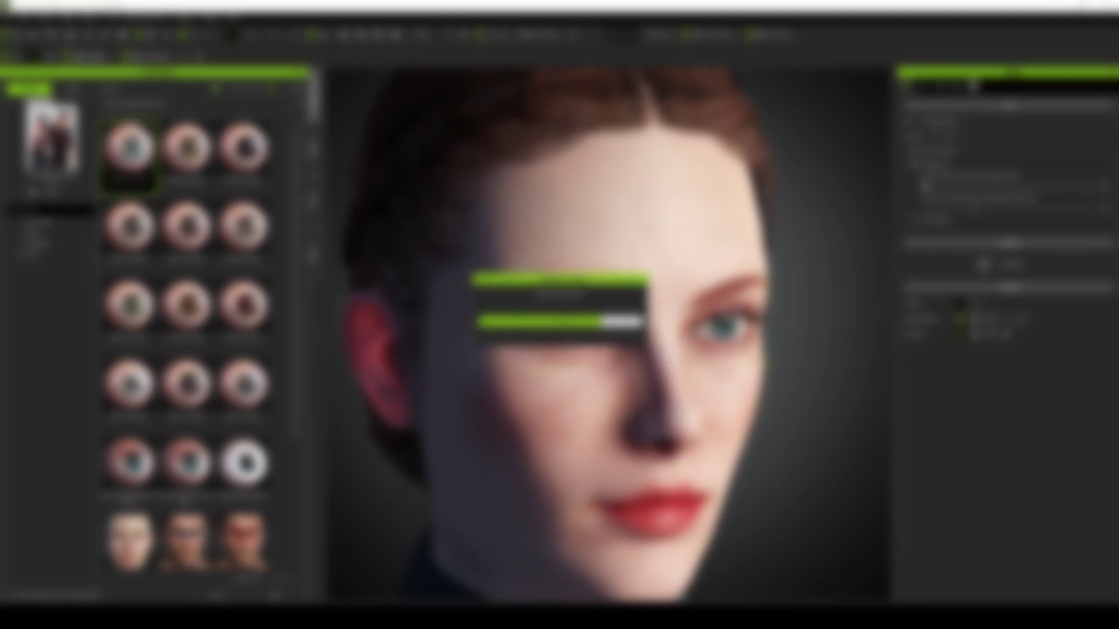